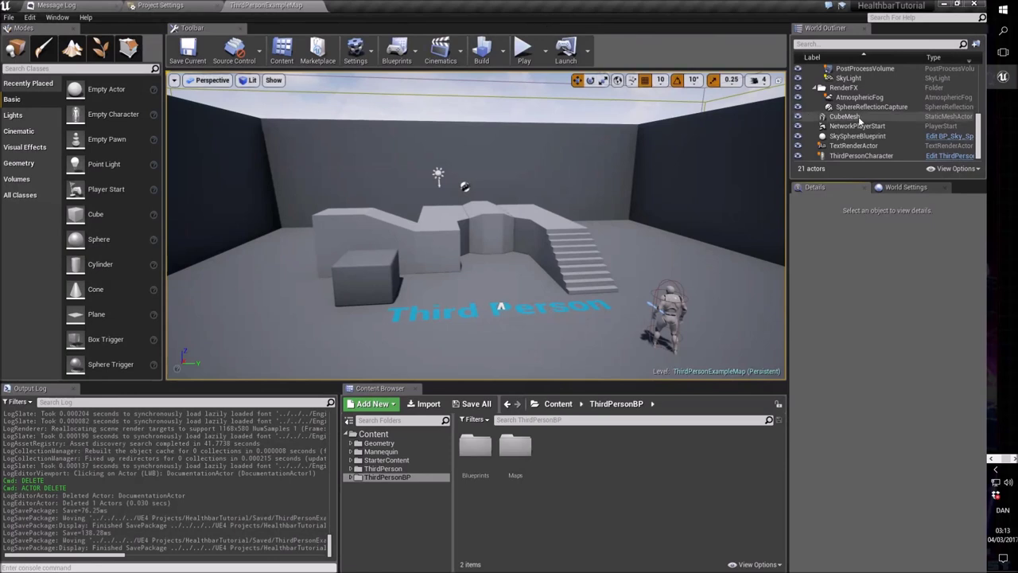
Collapse the Arena, Walkway, Lighting, RenderFX and ArenaGeometry folders in the World Outliner.
{"action": "scroll", "coordinate": [896, 132], "scroll_direction": "up", "scroll_amount": 5}
{"action": "left_click", "coordinate": [820, 88]}
{"action": "left_click", "coordinate": [819, 97]}
{"action": "left_click", "coordinate": [815, 107]}
{"action": "left_click", "coordinate": [815, 106]}
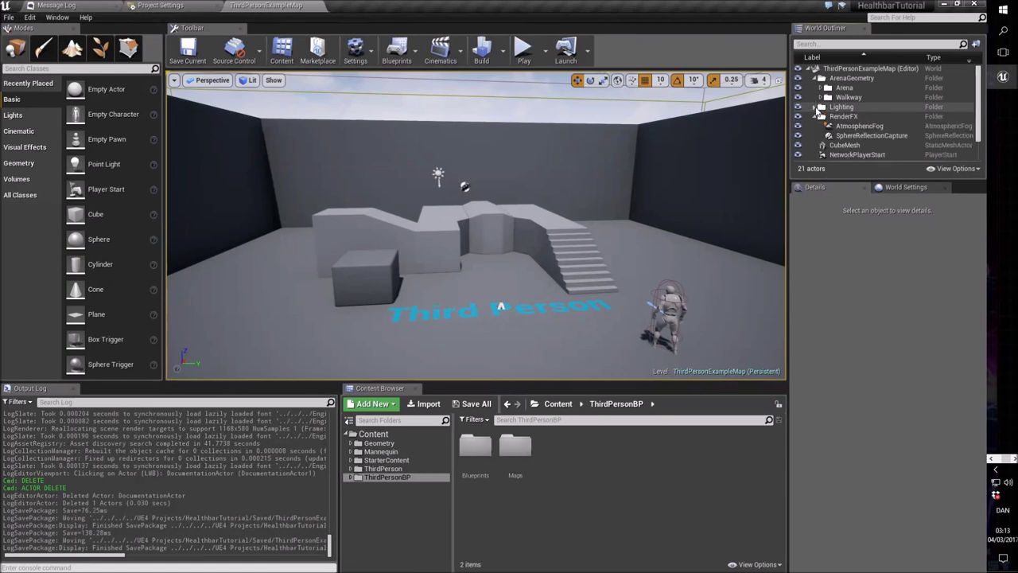
{"action": "left_click", "coordinate": [814, 116]}
{"action": "left_click", "coordinate": [812, 117]}
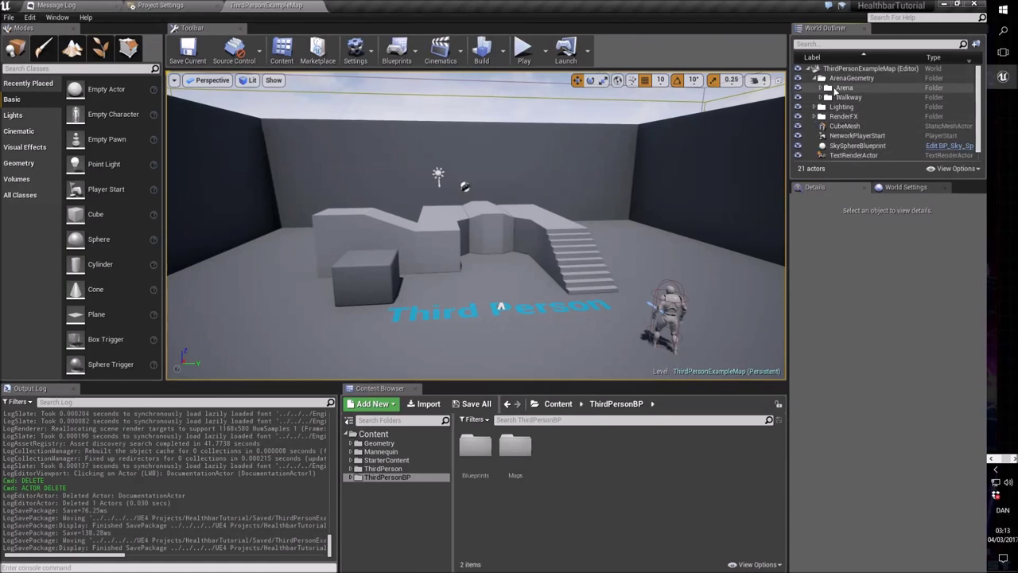
{"action": "left_click", "coordinate": [816, 79]}
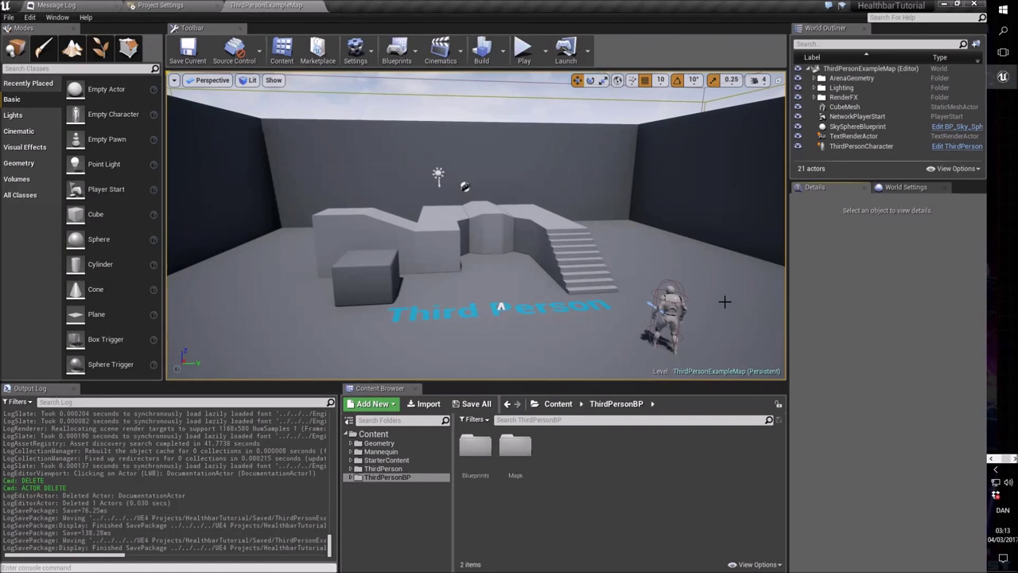
Fly the viewport around the stairs and character, then save the current map.
{"action": "mouse_move", "coordinate": [703, 226]}
{"action": "right_mouse_down"}
{"action": "mouse_move", "coordinate": [692, 238]}
{"action": "mouse_move", "coordinate": [684, 231]}
{"action": "mouse_move", "coordinate": [703, 226]}
{"action": "right_mouse_up"}
{"action": "right_click_drag", "start_coordinate": [415, 298], "coordinate": [384, 235]}
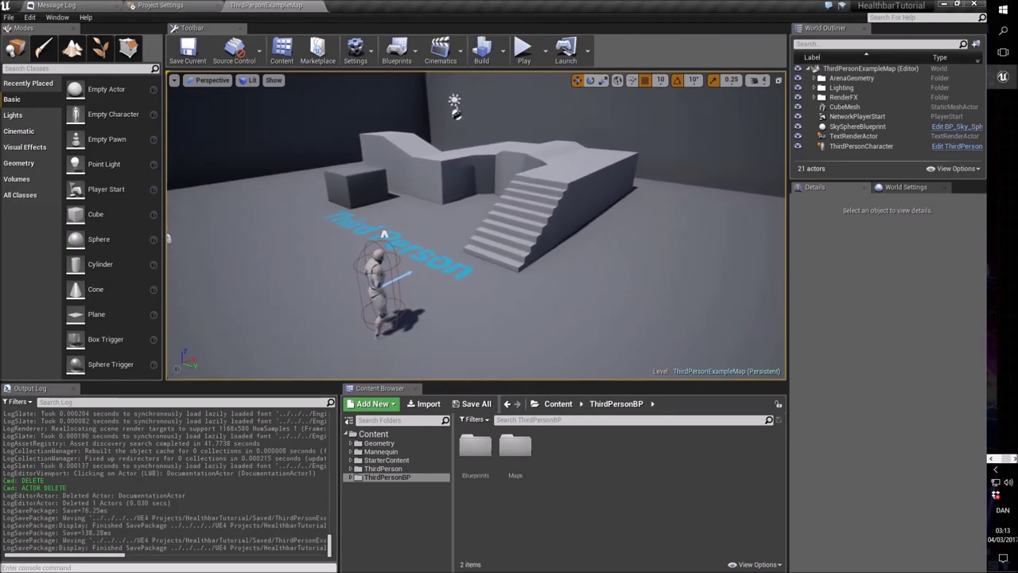
{"action": "left_click", "coordinate": [188, 50]}
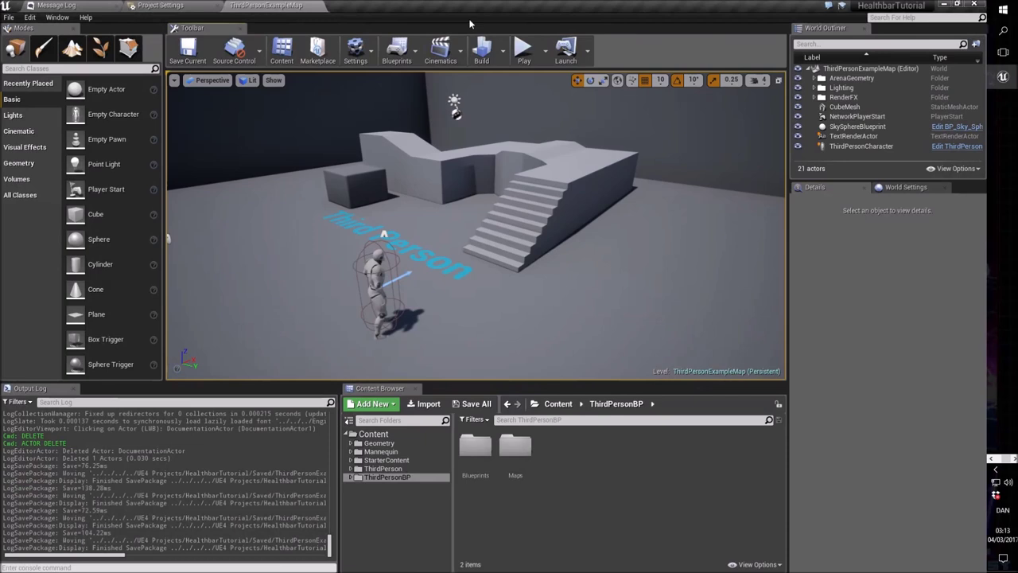
Create a Widget Blueprint named HUD in ThirdPersonBP > Blueprints and open it for editing.
{"action": "right_click", "coordinate": [595, 458]}
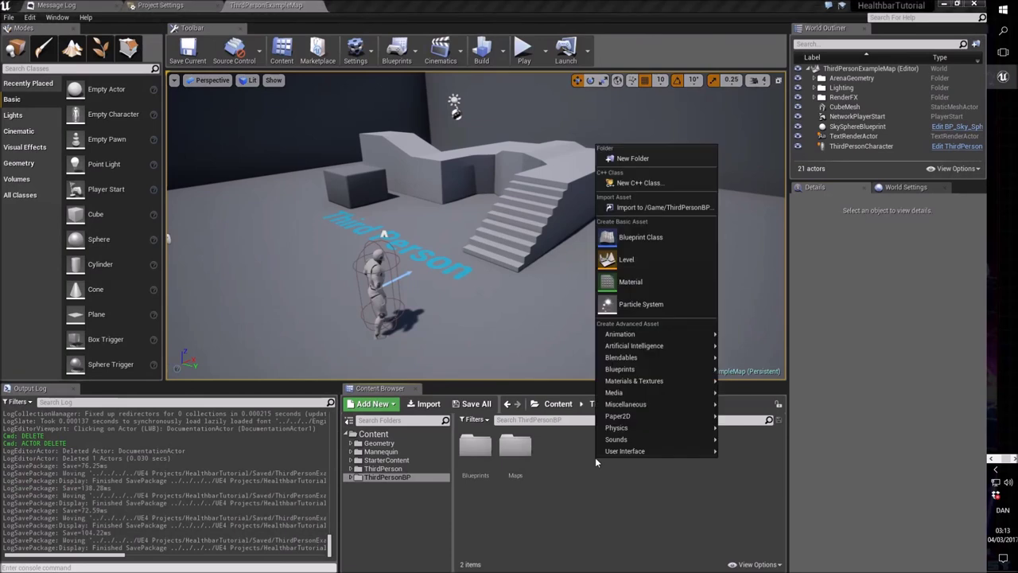
{"action": "left_click", "coordinate": [594, 456]}
{"action": "double_click", "coordinate": [475, 447]}
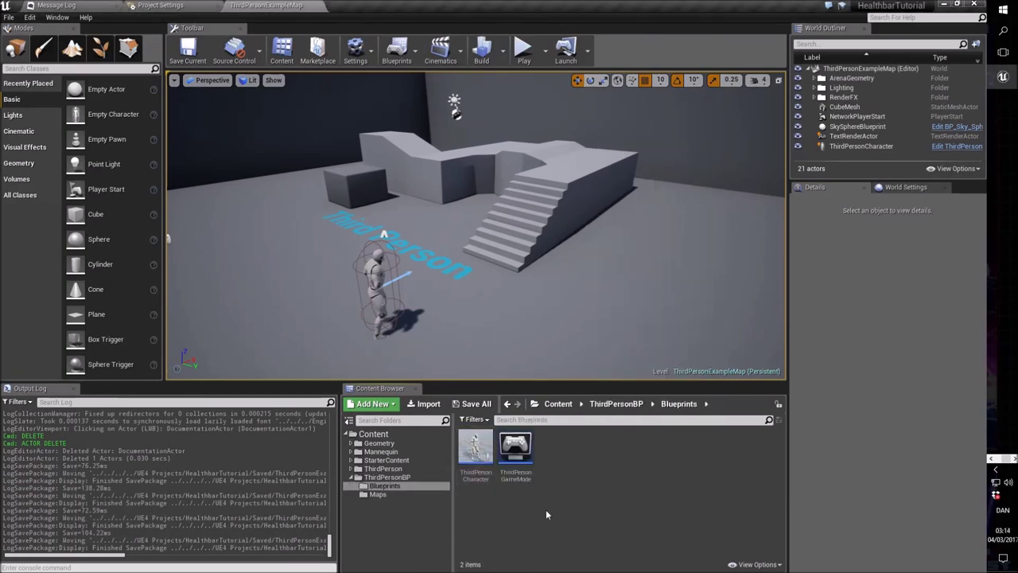
{"action": "right_click", "coordinate": [558, 469]}
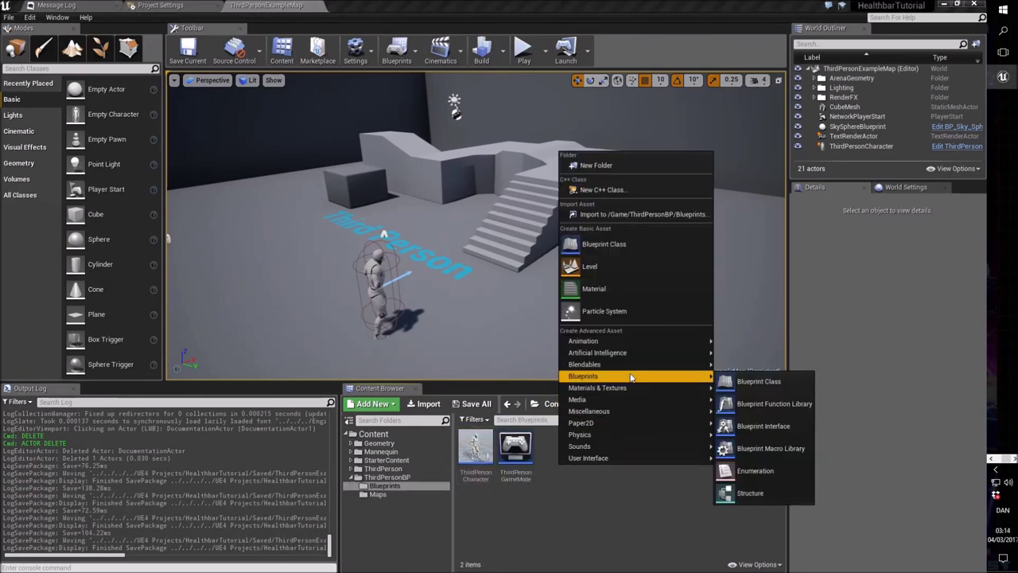
{"action": "mouse_move", "coordinate": [620, 459]}
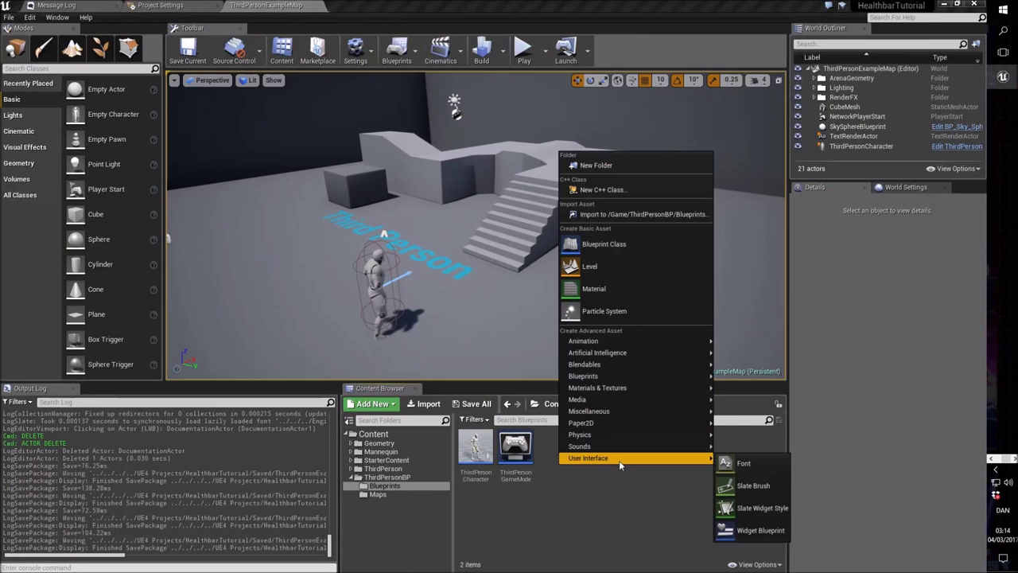
{"action": "left_click", "coordinate": [754, 531]}
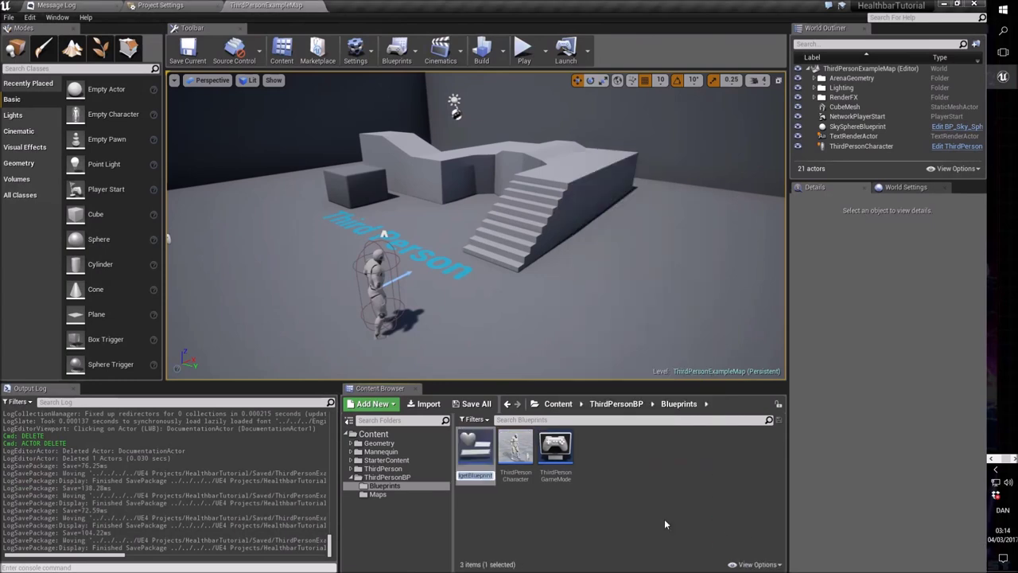
{"action": "type", "text": "HUD"}
{"action": "key", "text": "Return"}
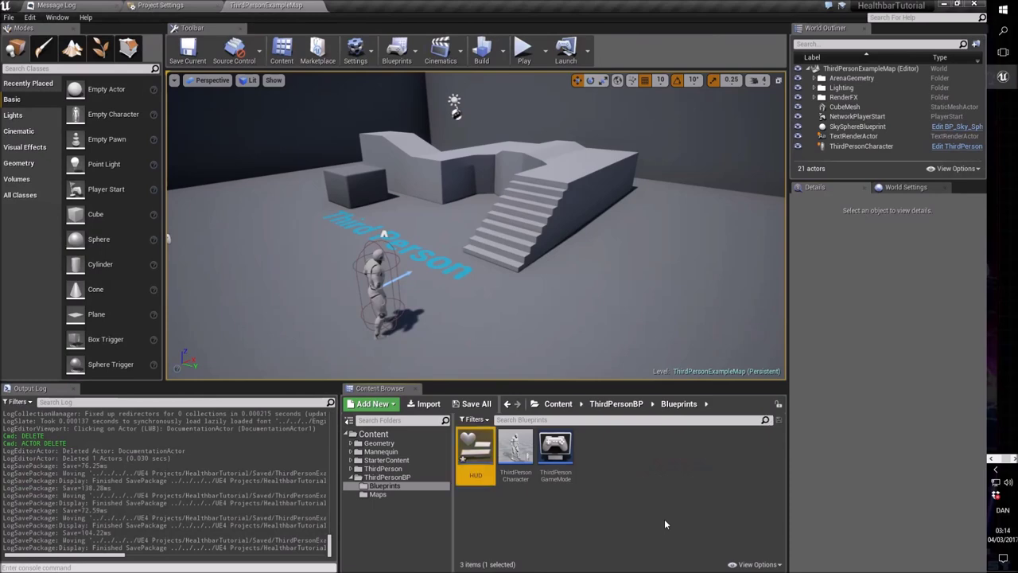
{"action": "key", "text": "Return"}
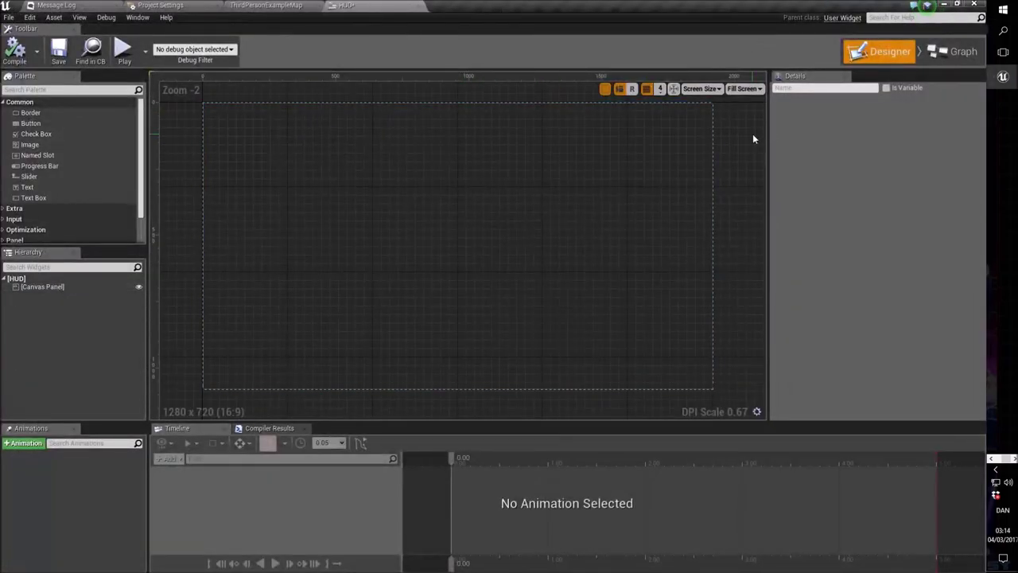
Set the designer preview to a Custom screen size of 1920 × 1080.
{"action": "left_click", "coordinate": [744, 89]}
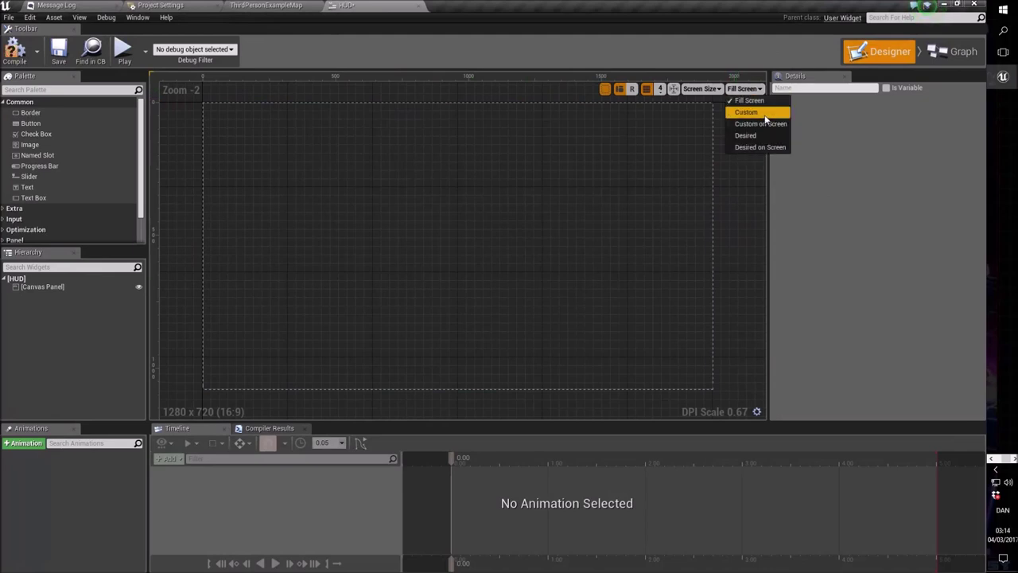
{"action": "left_click", "coordinate": [764, 113]}
{"action": "left_click", "coordinate": [688, 89]}
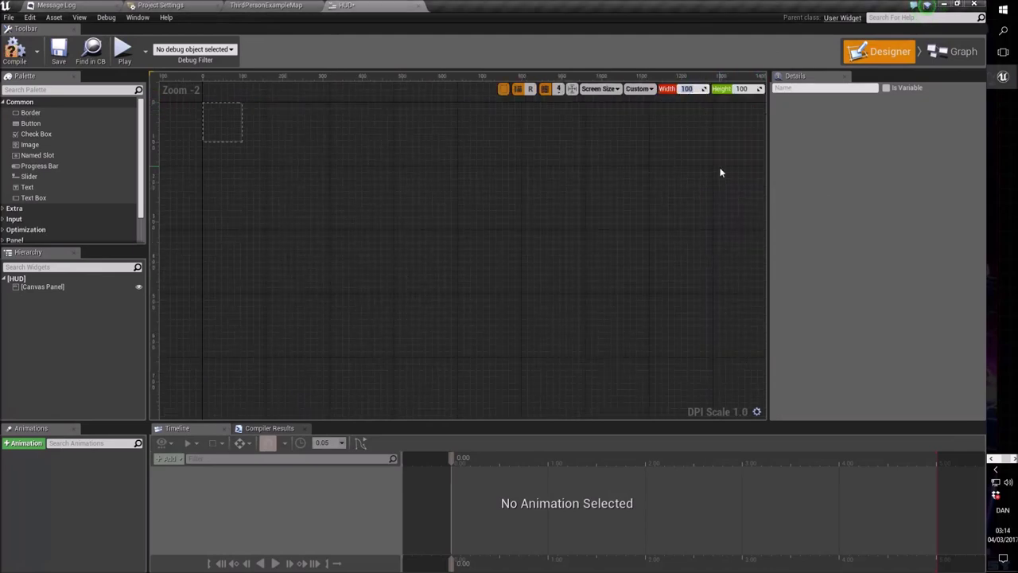
{"action": "type", "text": "1920"}
{"action": "key", "text": "Tab"}
{"action": "type", "text": "1080"}
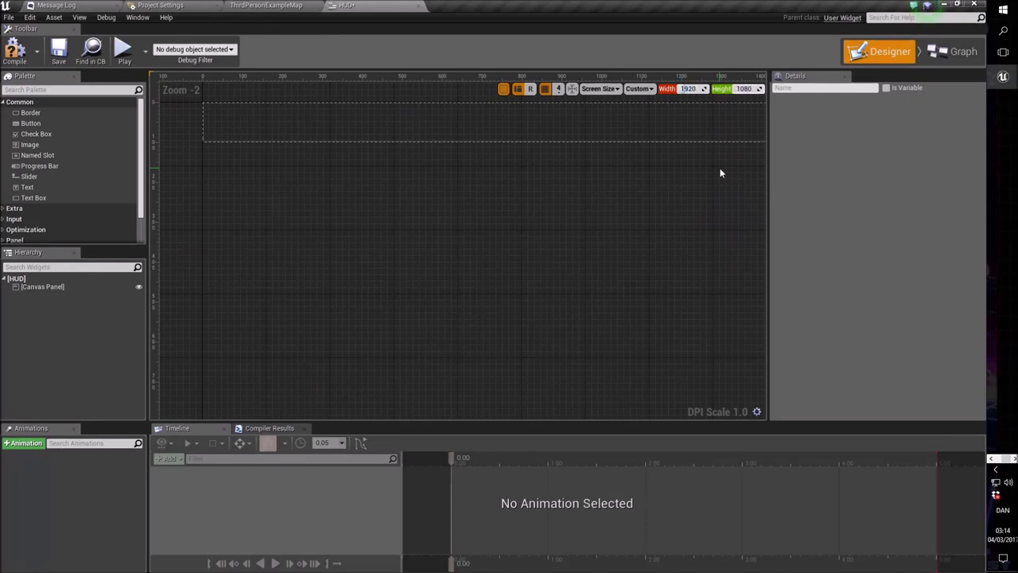
{"action": "key", "text": "Return"}
Zoom to fit the whole canvas, then bring up the project's UI scaling settings.
{"action": "scroll", "coordinate": [720, 173], "scroll_direction": "down", "scroll_amount": 7}
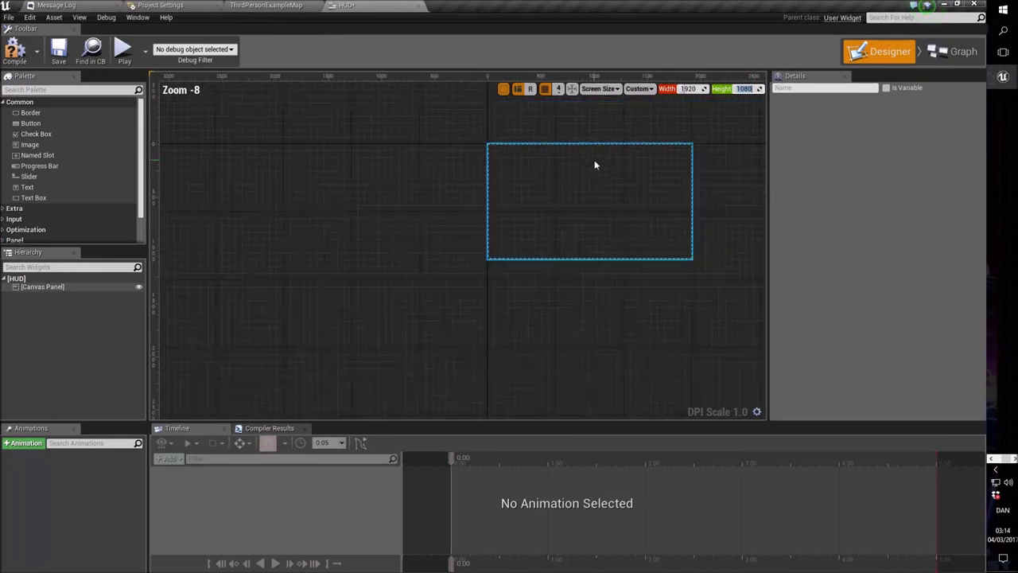
{"action": "left_click", "coordinate": [572, 90]}
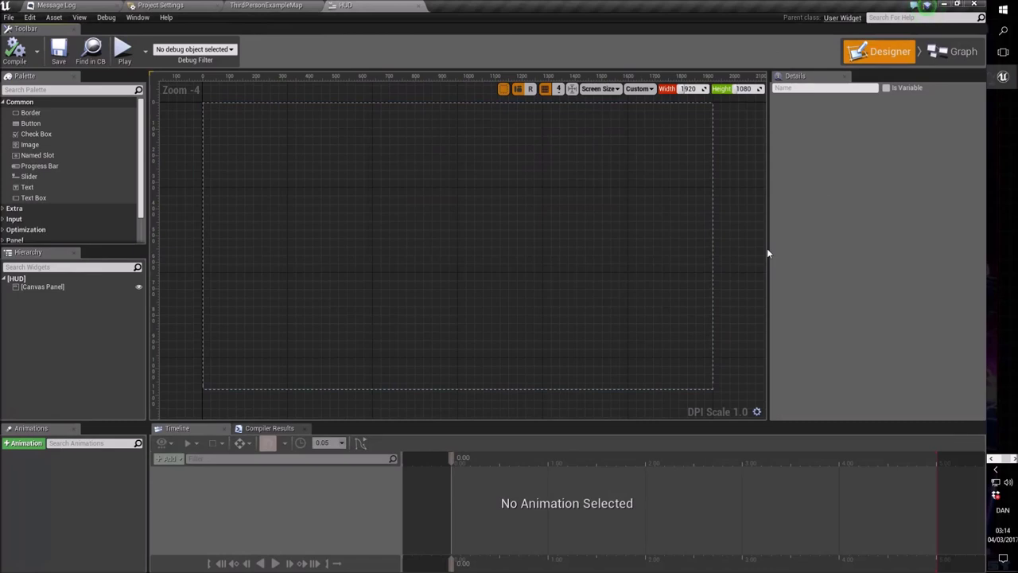
{"action": "left_click", "coordinate": [757, 411]}
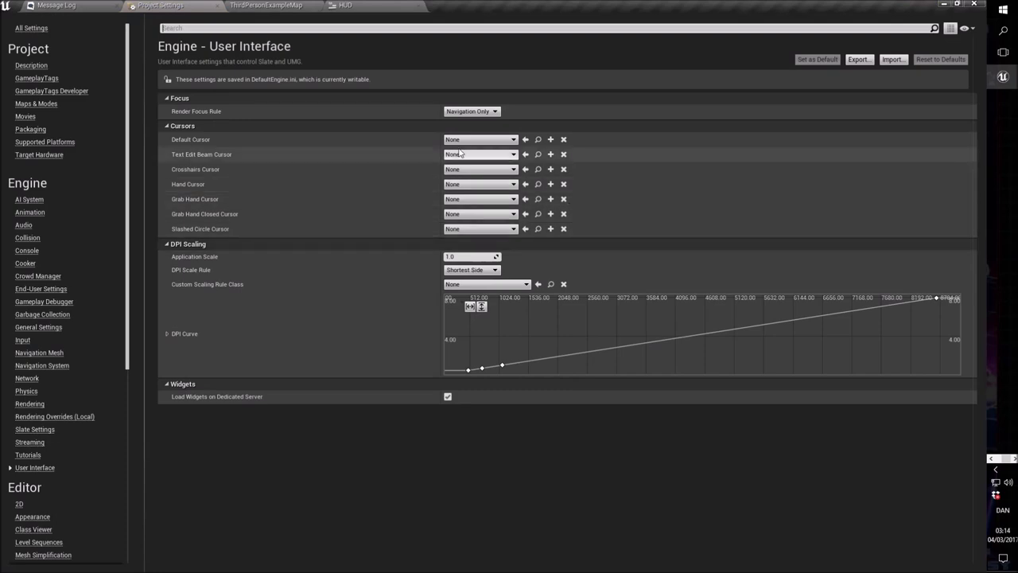
{"action": "left_click", "coordinate": [372, 6]}
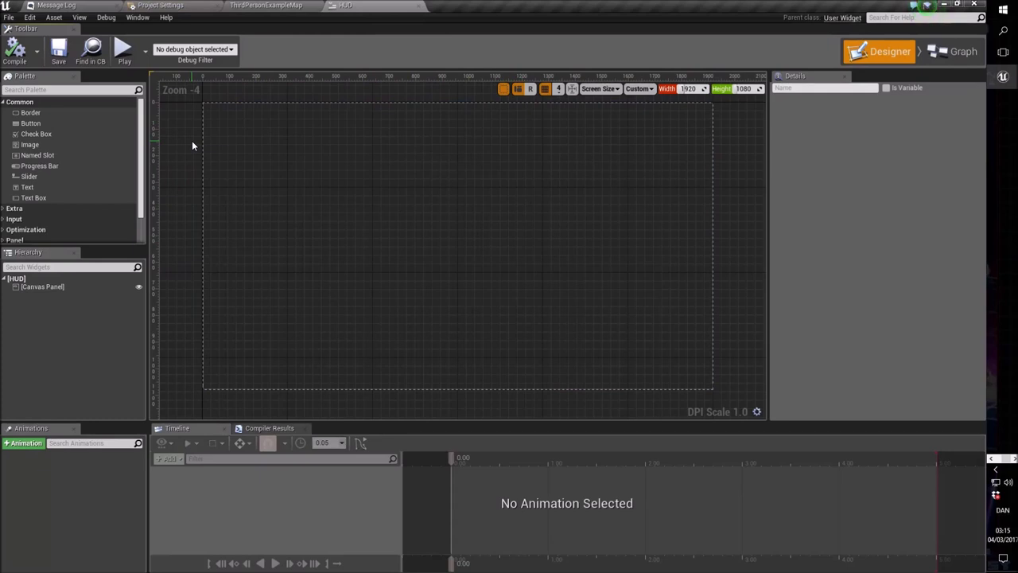
Add a Vertical Box from the palette filtered by 'ver' to the Canvas Panel and compile.
{"action": "scroll", "coordinate": [350, 243], "scroll_direction": "down", "scroll_amount": 1}
{"action": "right_click_drag", "start_coordinate": [328, 231], "coordinate": [359, 198]}
{"action": "scroll", "coordinate": [420, 241], "scroll_direction": "up", "scroll_amount": 3}
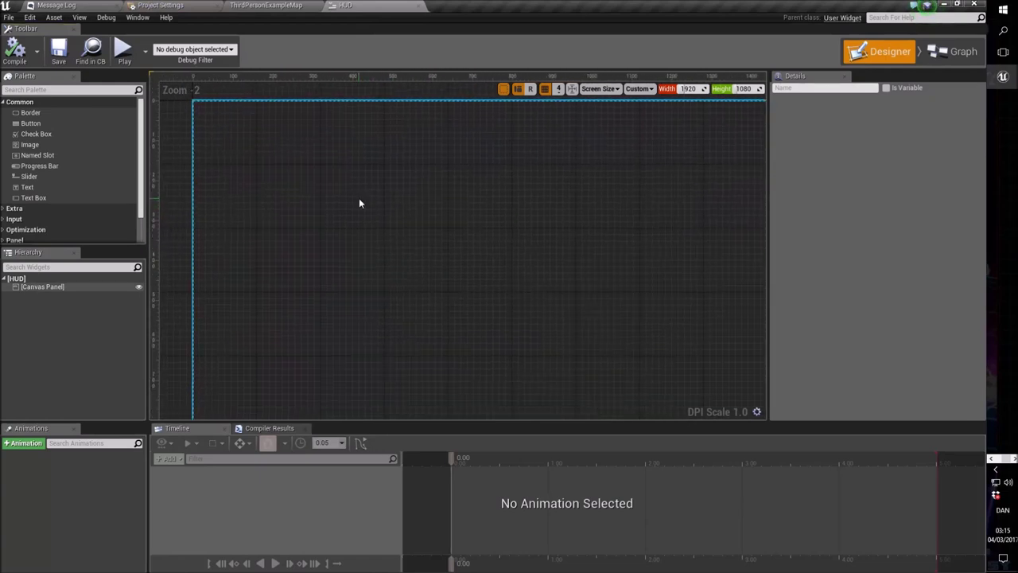
{"action": "left_click", "coordinate": [52, 90]}
{"action": "type", "text": "ver"}
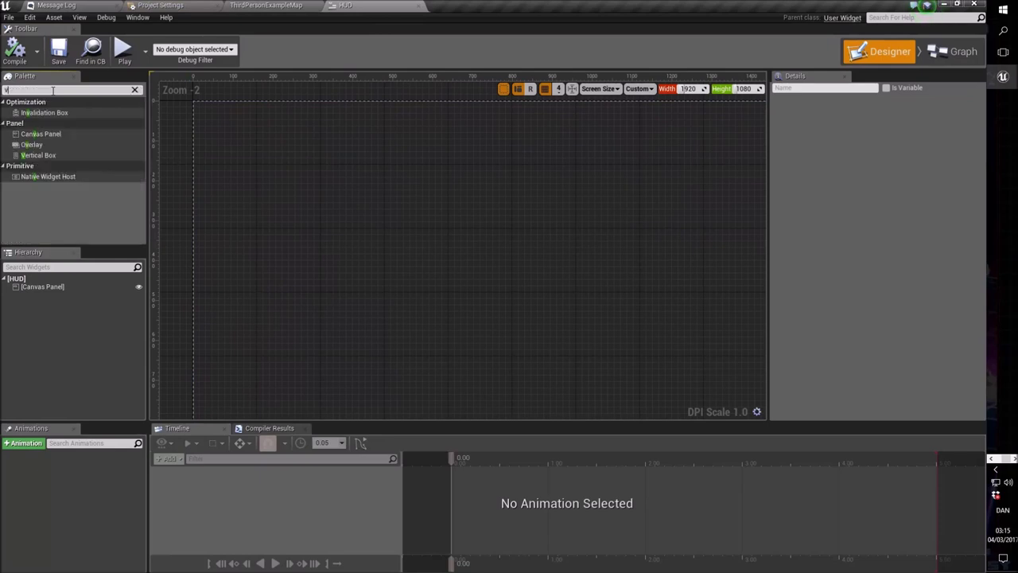
{"action": "left_click", "coordinate": [56, 124]}
{"action": "left_click_drag", "start_coordinate": [81, 229], "coordinate": [56, 303]}
{"action": "left_click_drag", "start_coordinate": [42, 134], "coordinate": [56, 286]}
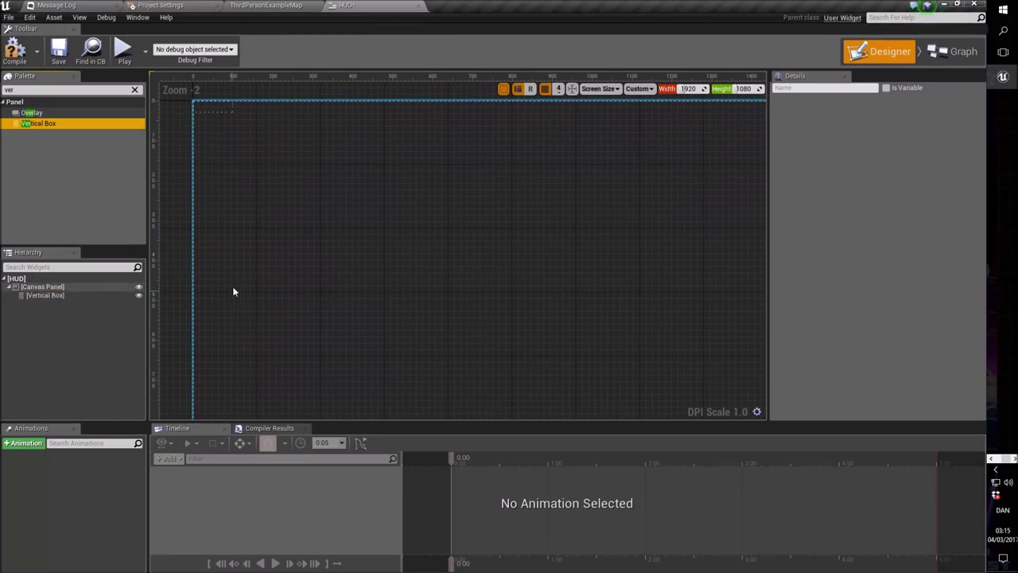
{"action": "left_click", "coordinate": [17, 51]}
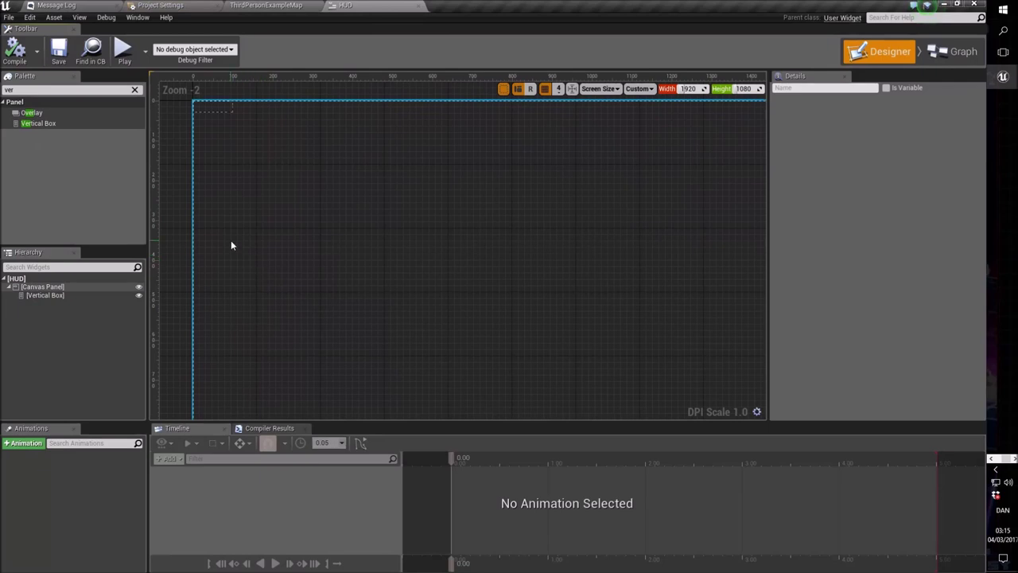
Add an Overlay to the Canvas Panel and name it BarOverlay.
{"action": "left_click", "coordinate": [214, 106]}
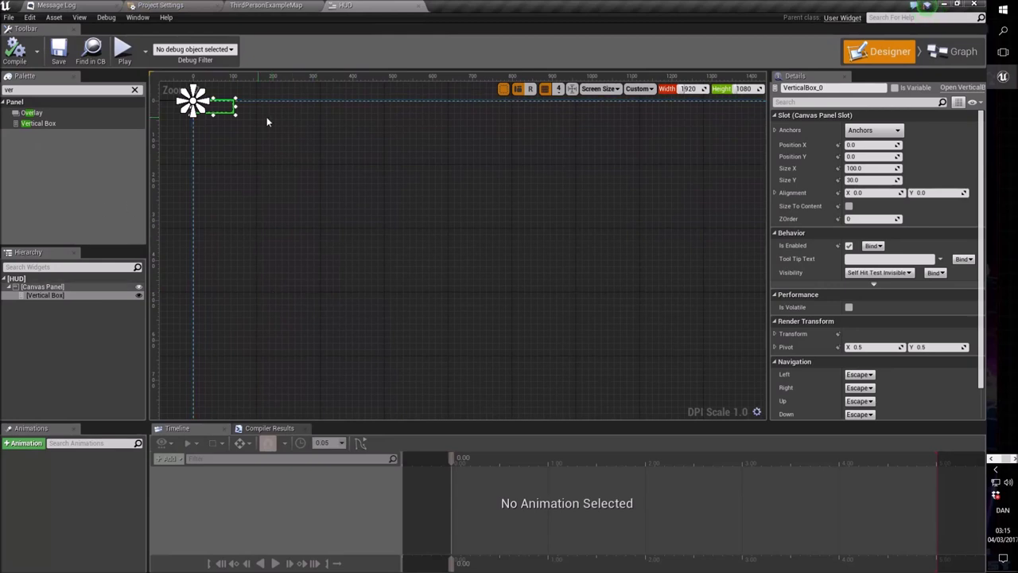
{"action": "left_click", "coordinate": [77, 360]}
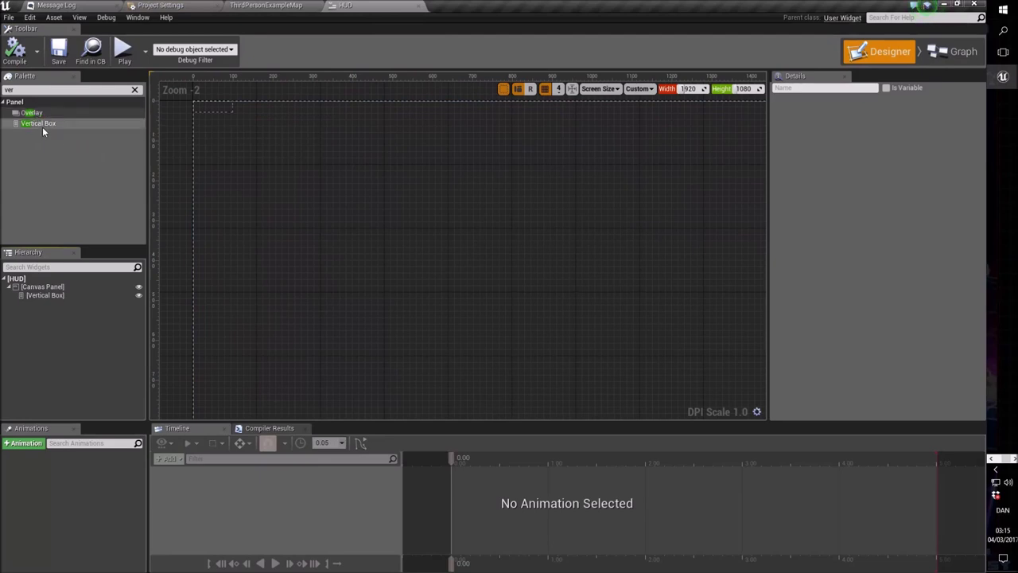
{"action": "left_click_drag", "start_coordinate": [32, 114], "coordinate": [41, 303]}
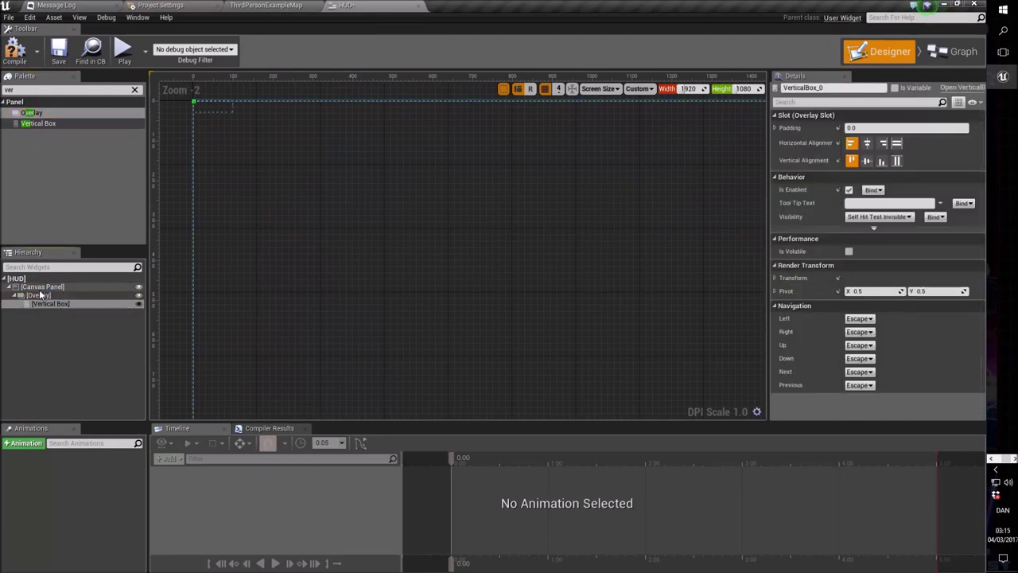
{"action": "left_click", "coordinate": [40, 295]}
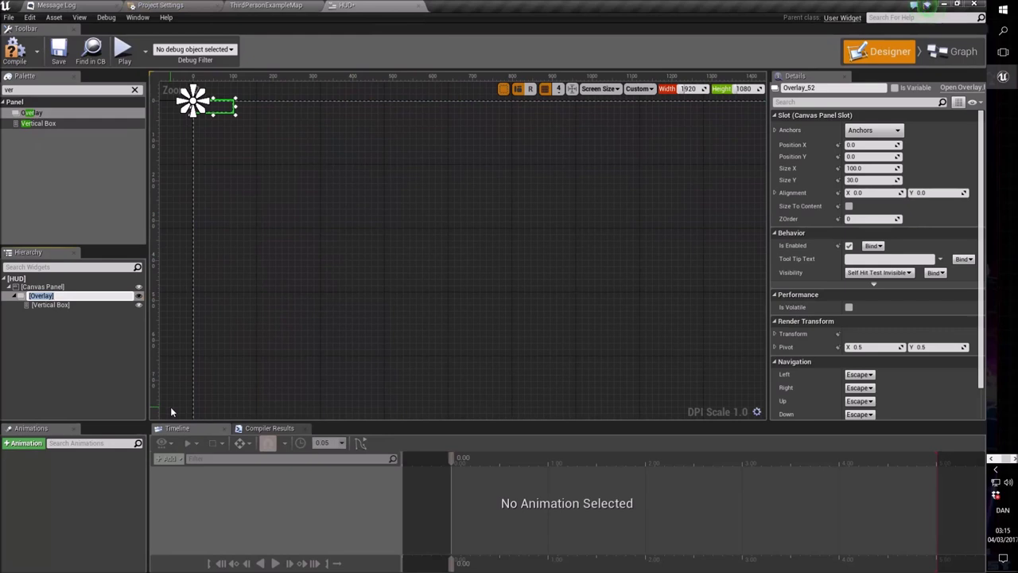
{"action": "type", "text": "BarOverlay"}
{"action": "key", "text": "Return"}
Rename the vertical box to BarVerticalBox and clear the palette search filter.
{"action": "left_click", "coordinate": [67, 309]}
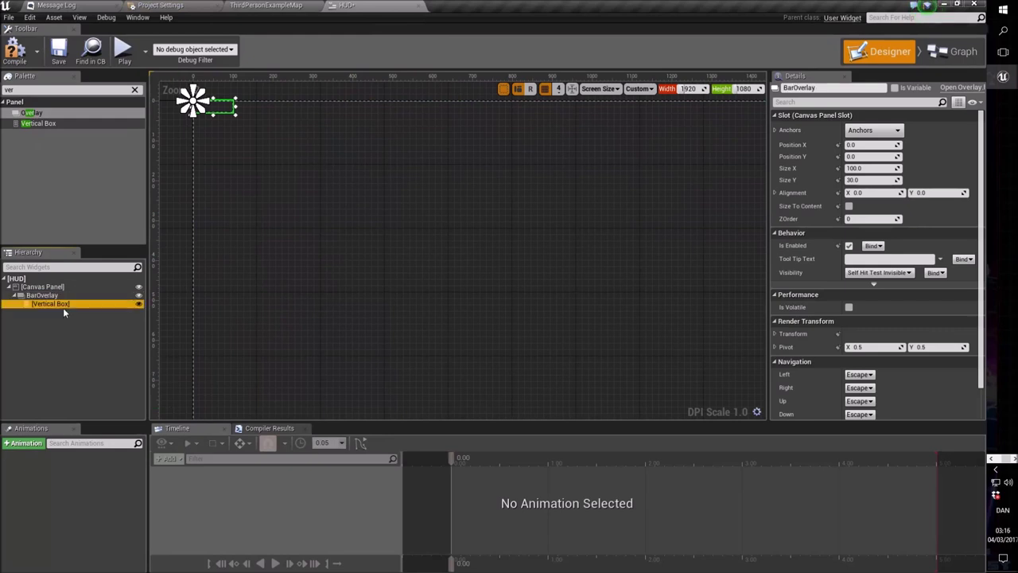
{"action": "key", "text": "F2"}
{"action": "type", "text": "BarVerticalBox"}
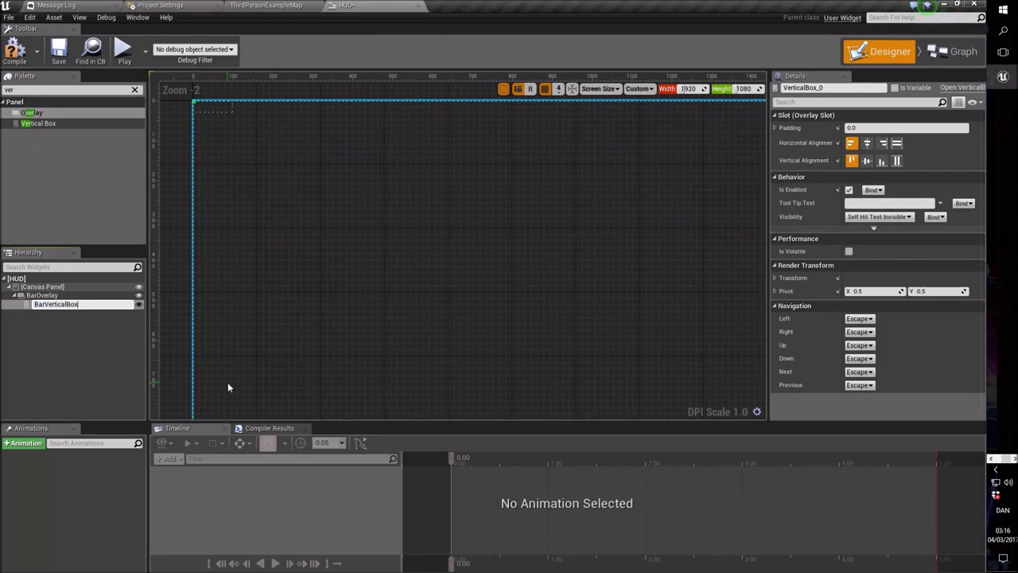
{"action": "key", "text": "Return"}
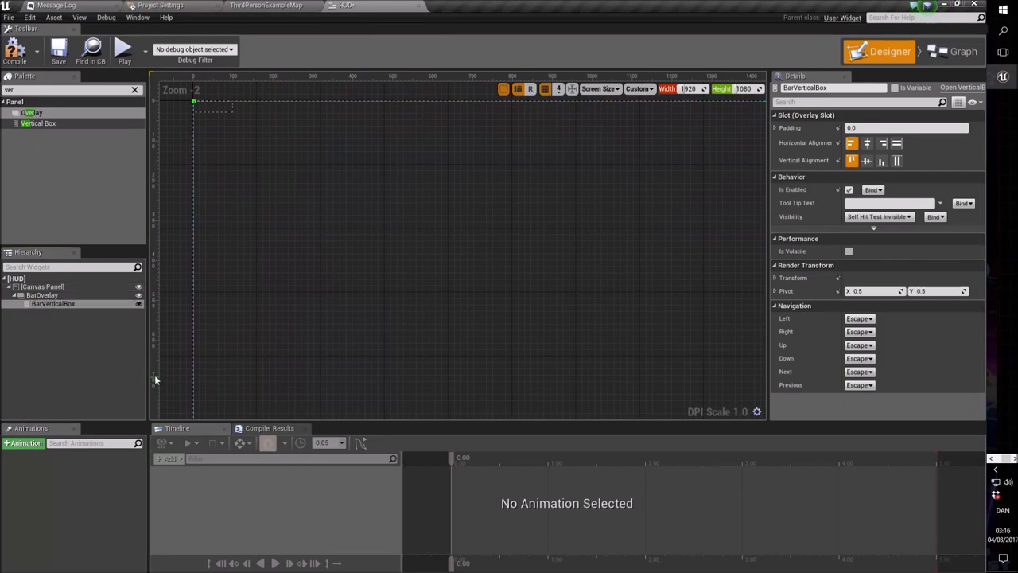
{"action": "left_click", "coordinate": [48, 295]}
{"action": "left_click", "coordinate": [136, 89]}
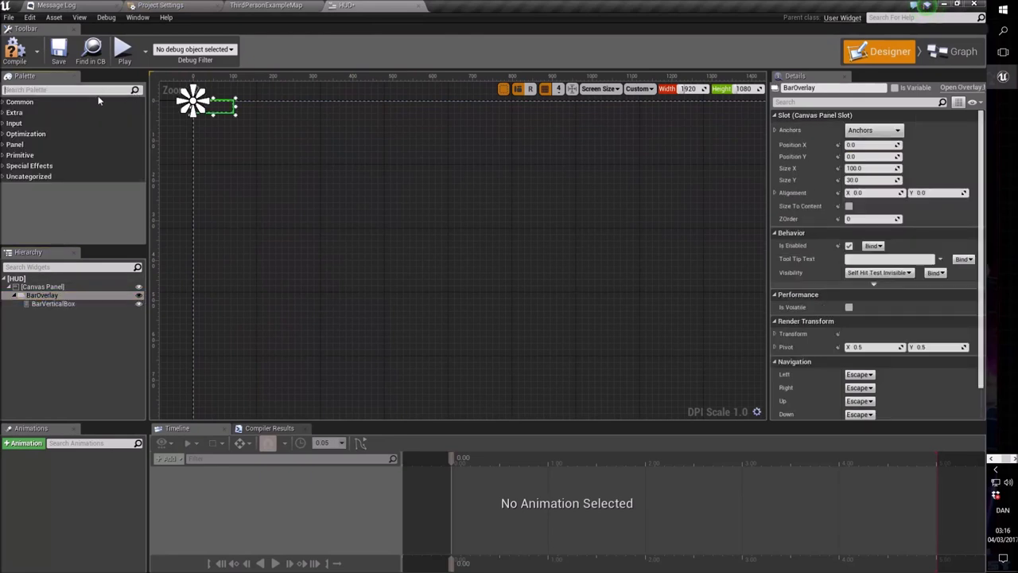
Place an Image widget directly inside BarOverlay.
{"action": "type", "text": "image"}
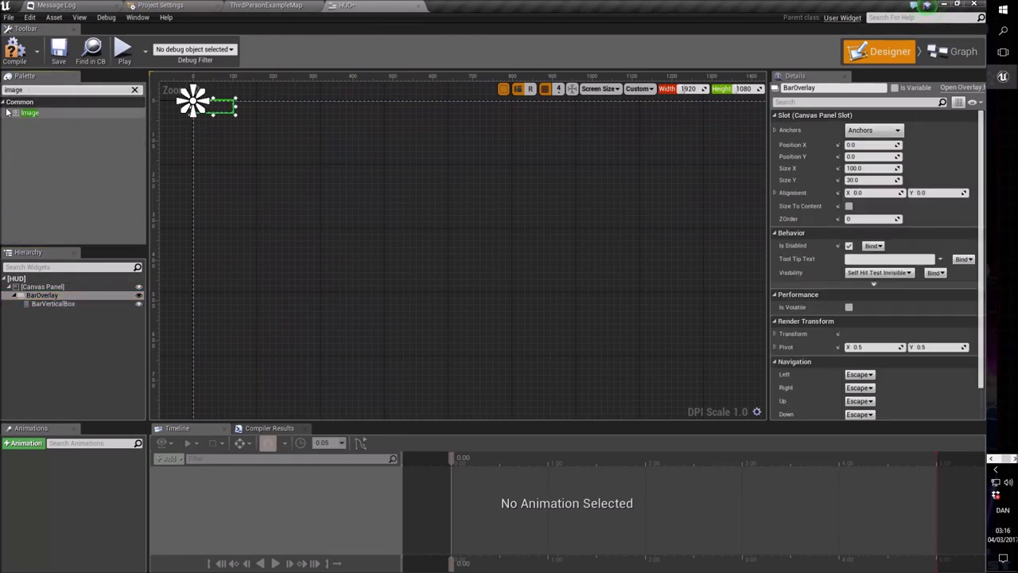
{"action": "left_click_drag", "start_coordinate": [31, 113], "coordinate": [68, 310]}
{"action": "left_click", "coordinate": [43, 314]}
{"action": "left_click_drag", "start_coordinate": [52, 298], "coordinate": [54, 298]}
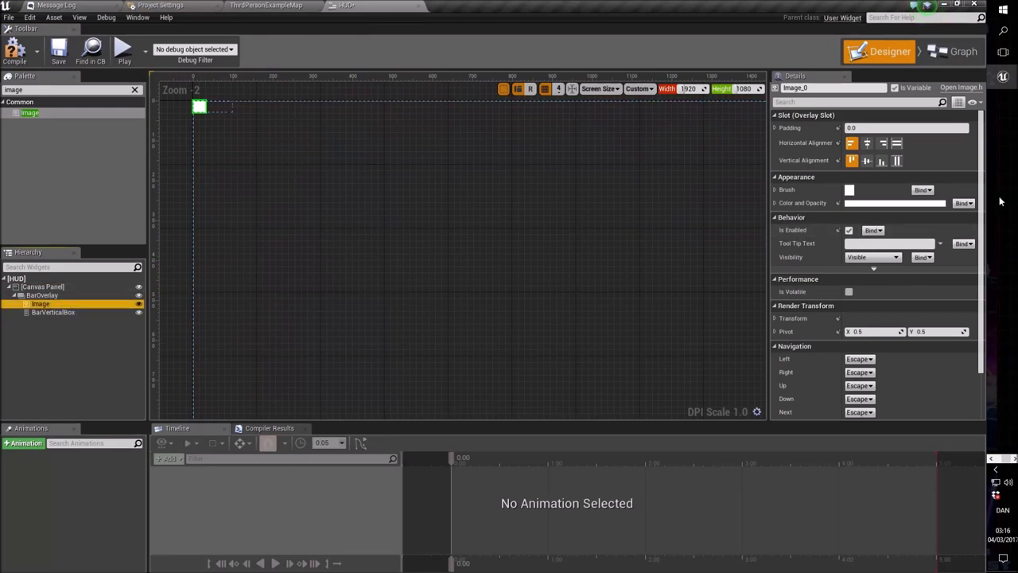
Set the image to Fill horizontally and vertically with a fully transparent colour.
{"action": "left_click", "coordinate": [898, 144]}
{"action": "left_click", "coordinate": [897, 160]}
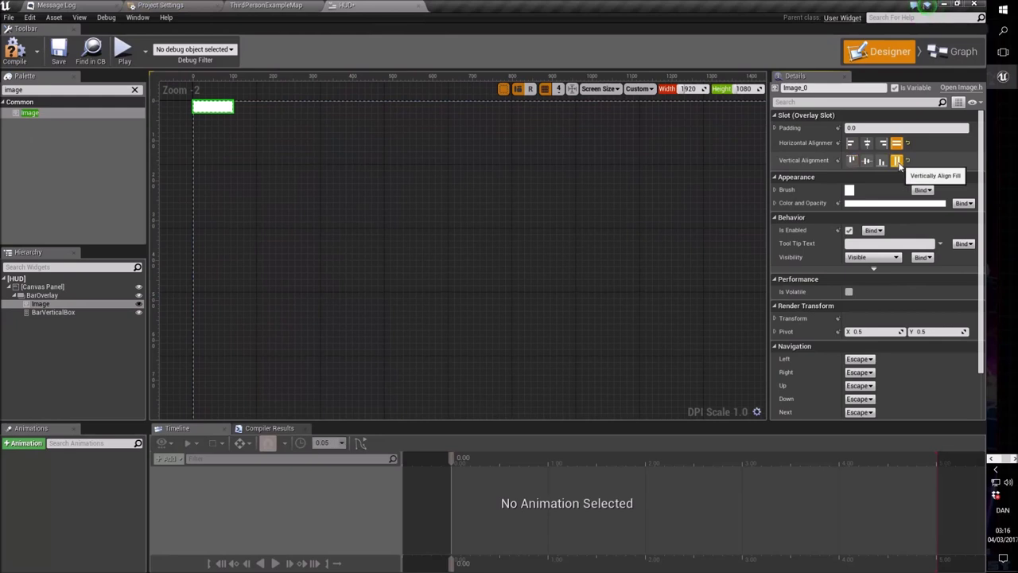
{"action": "left_click", "coordinate": [775, 190]}
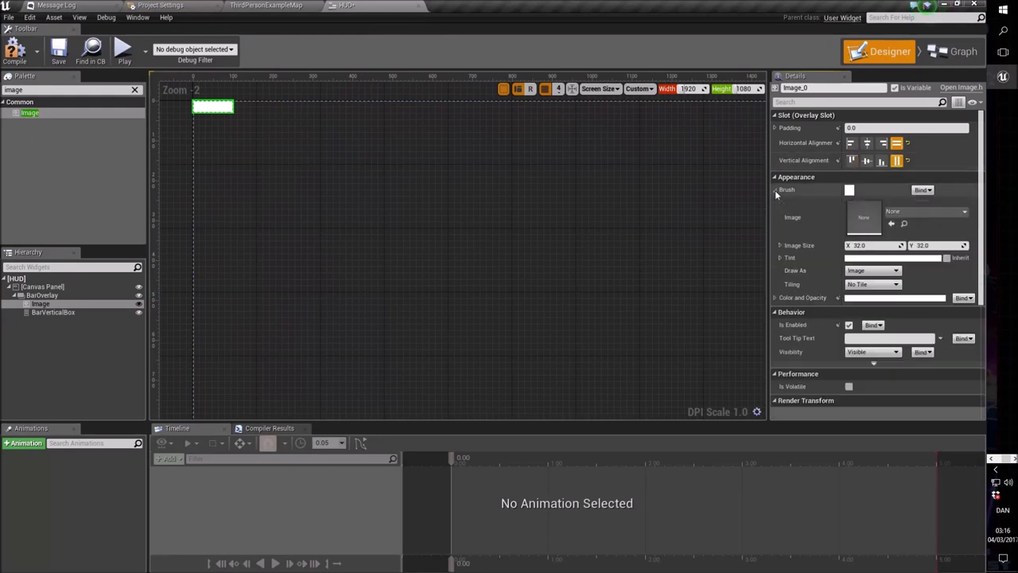
{"action": "left_click", "coordinate": [865, 297]}
{"action": "left_click_drag", "start_coordinate": [722, 515], "coordinate": [590, 527]}
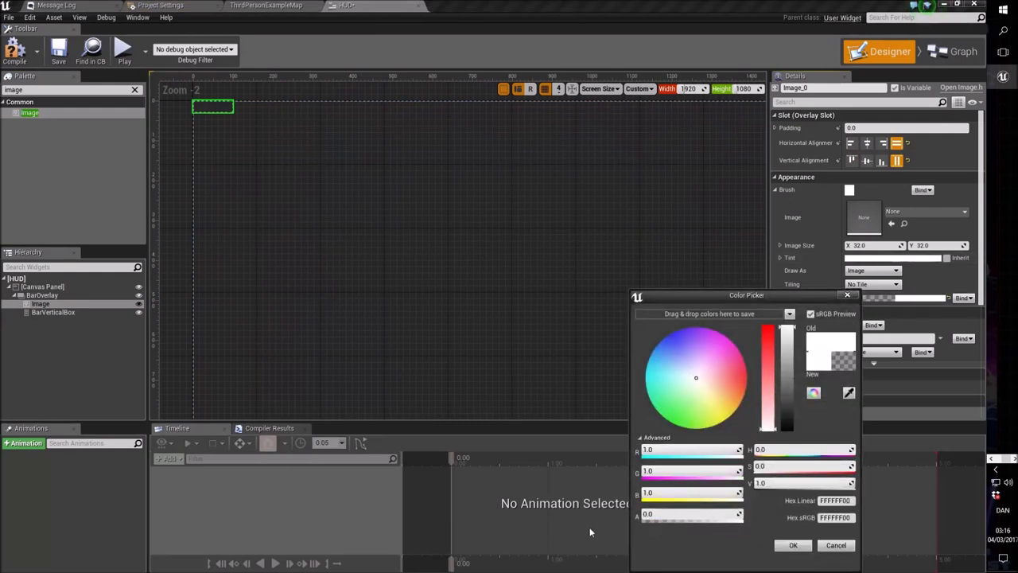
{"action": "left_click", "coordinate": [794, 546]}
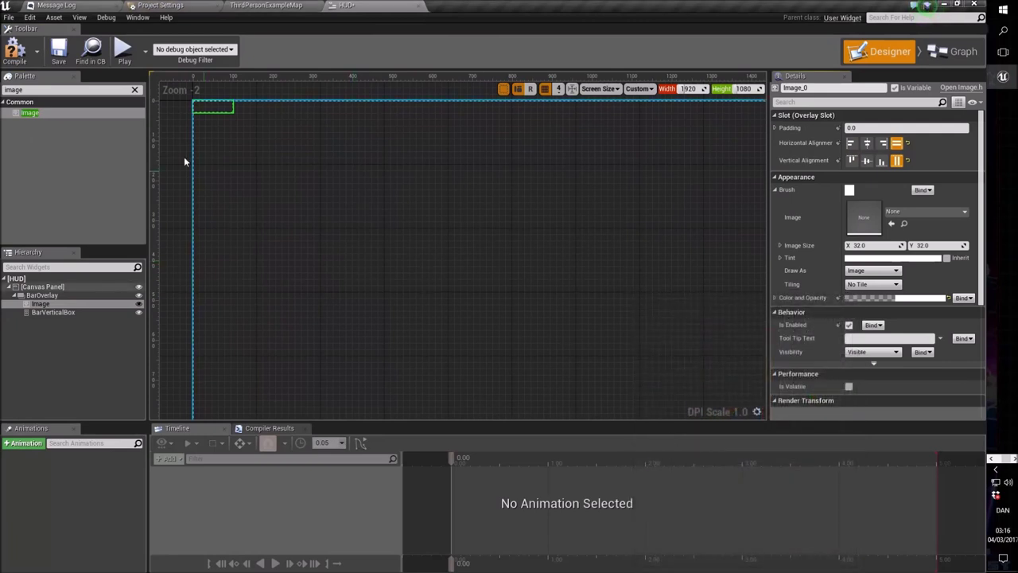
Rename the image to BarBackgroundImage and turn off Is Variable.
{"action": "left_click", "coordinate": [48, 303]}
{"action": "key", "text": "F2"}
{"action": "type", "text": "Bar"}
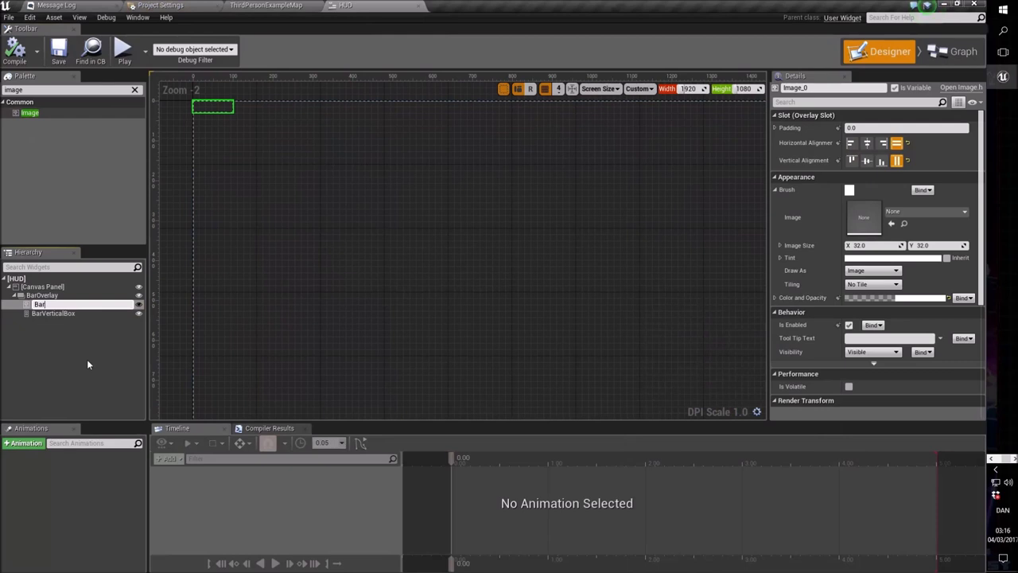
{"action": "type", "text": "BackgroundImage"}
{"action": "key", "text": "Return"}
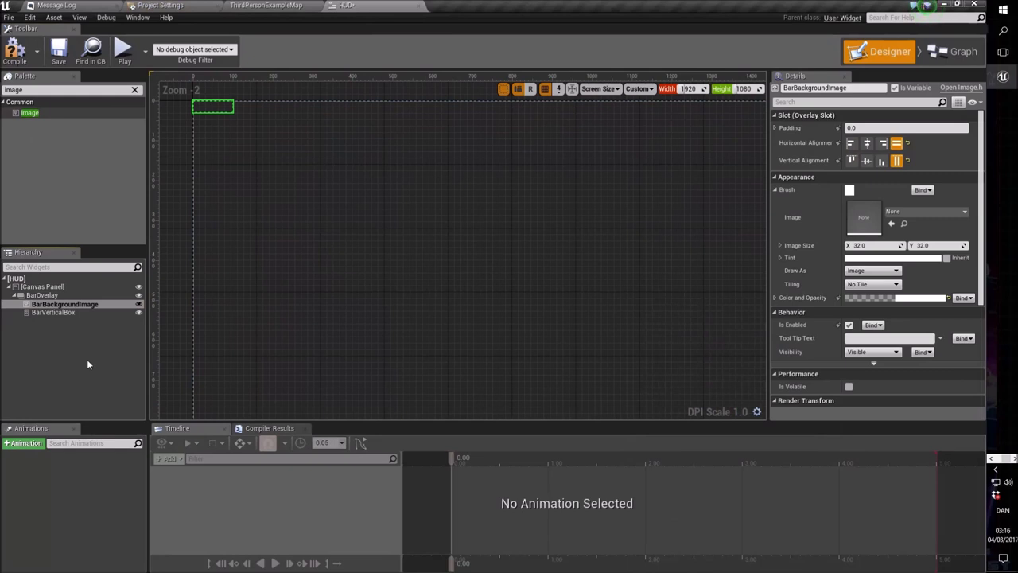
{"action": "left_click", "coordinate": [134, 90]}
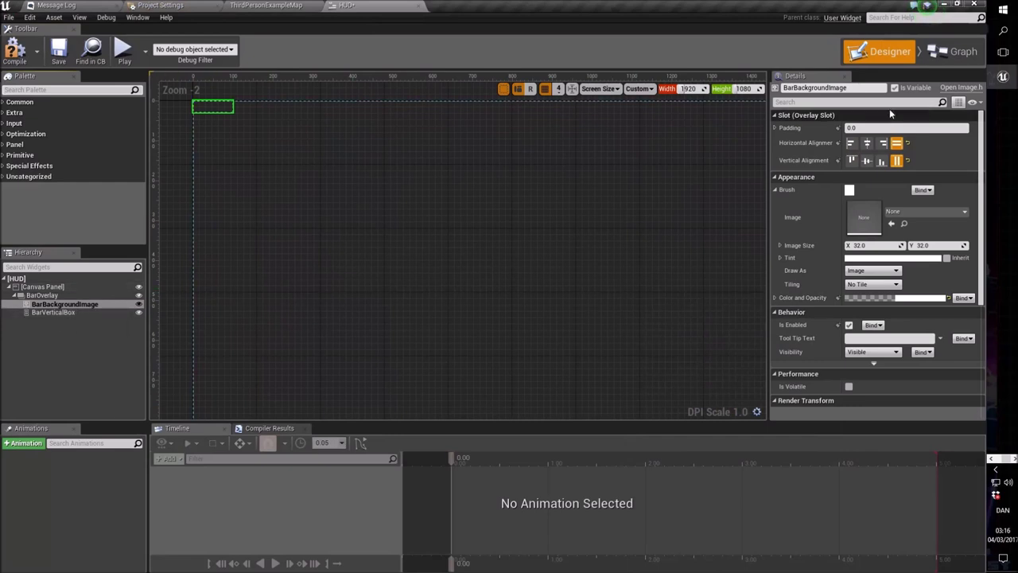
{"action": "left_click", "coordinate": [894, 89]}
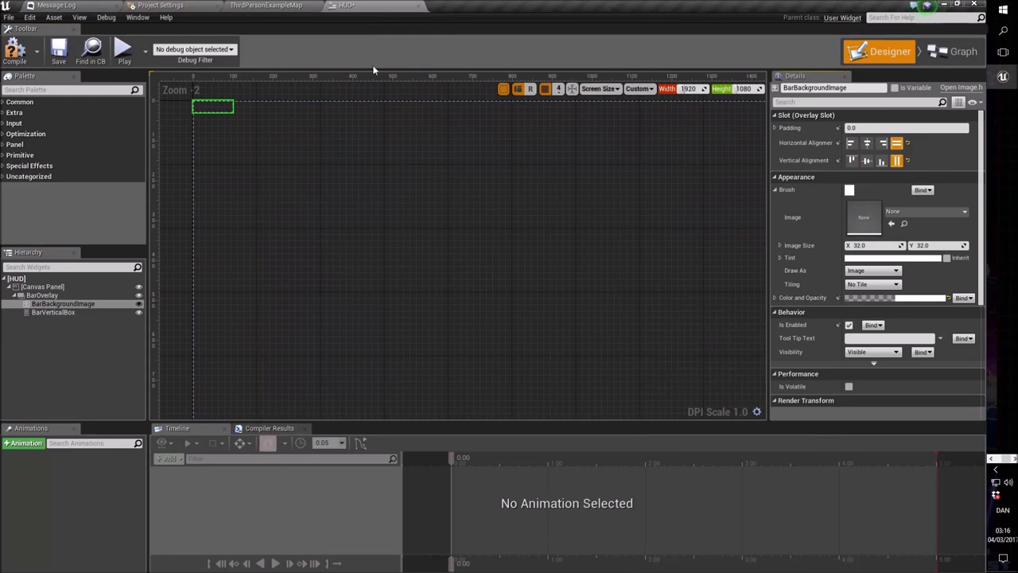
Add a Horizontal Box inside BarVerticalBox and name it HPHorizontalBox.
{"action": "left_click", "coordinate": [57, 312]}
{"action": "left_click", "coordinate": [49, 89]}
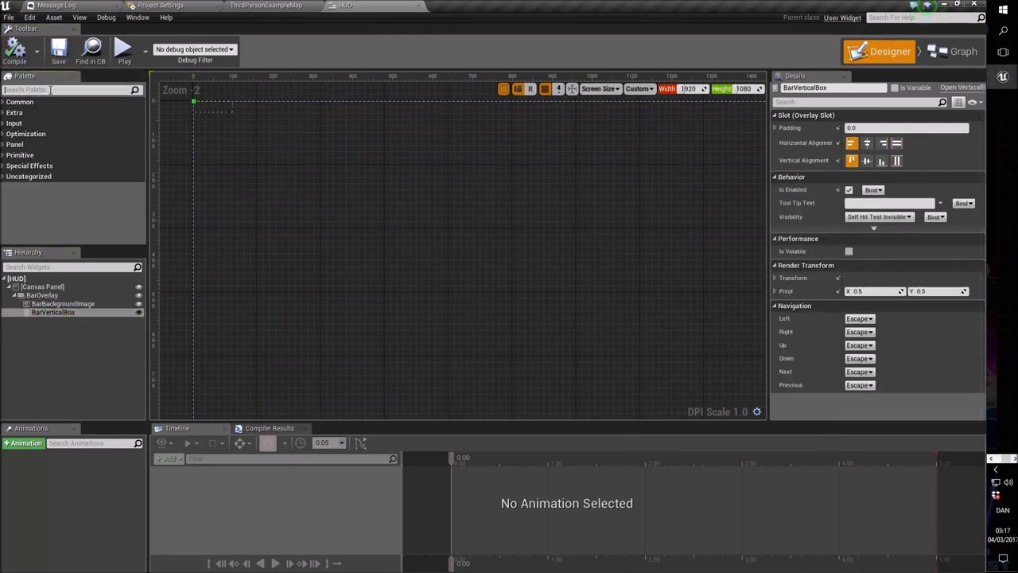
{"action": "type", "text": "hor"}
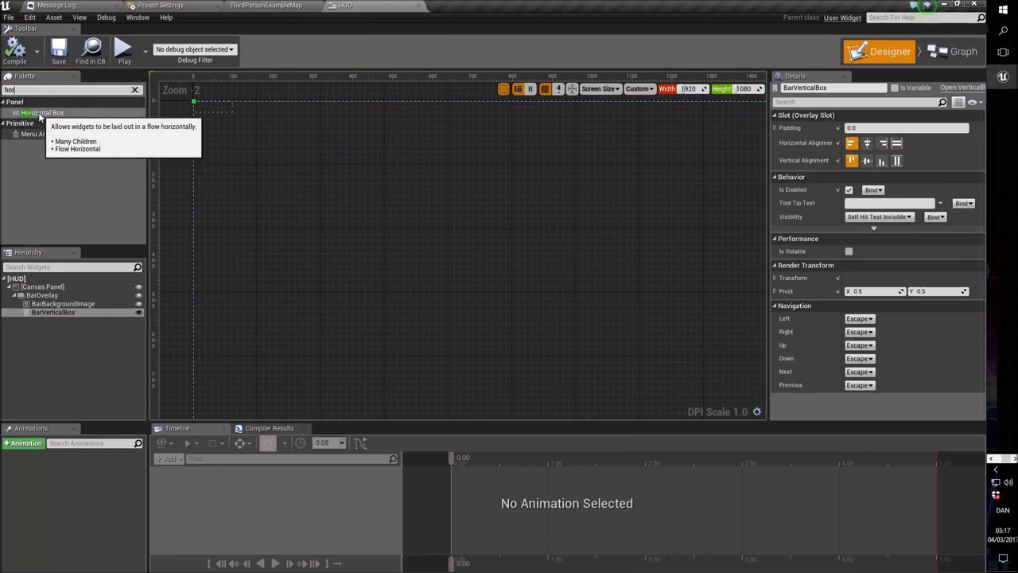
{"action": "left_click_drag", "start_coordinate": [40, 117], "coordinate": [56, 314]}
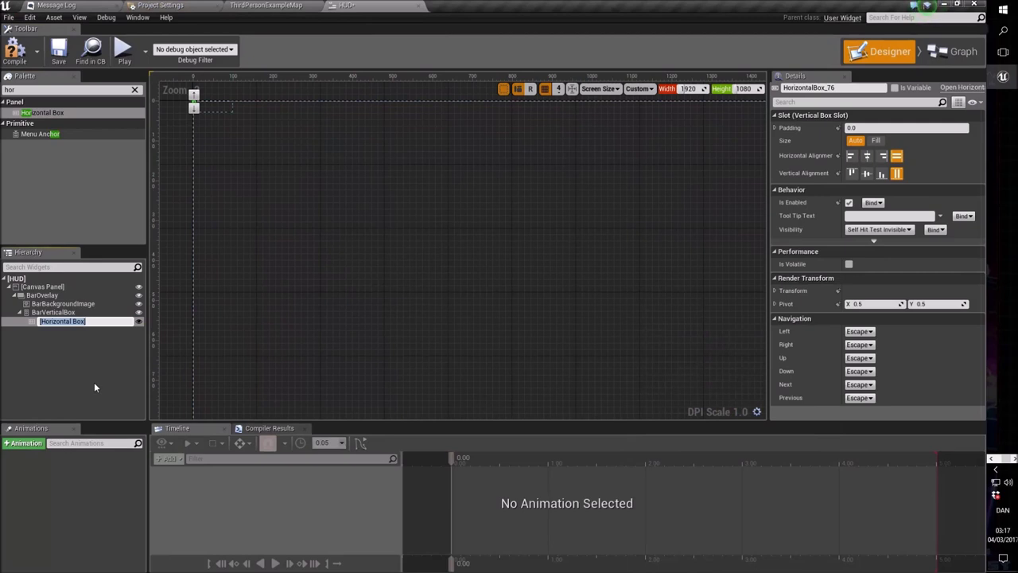
{"action": "type", "text": "HPHorizontalBox"}
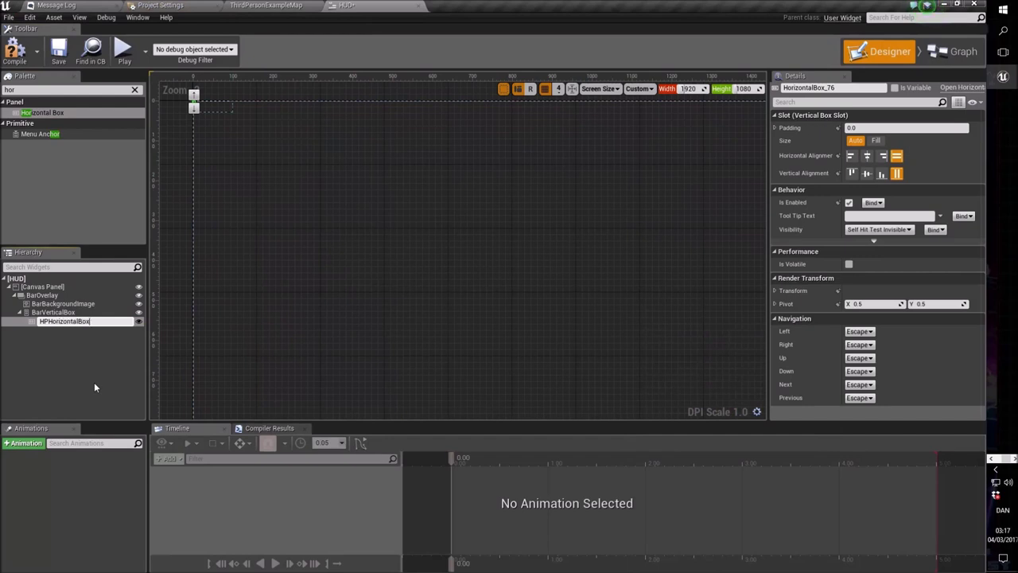
{"action": "key", "text": "Return"}
Search the palette for 'text' and drop a Text widget into HPHorizontalBox.
{"action": "left_click", "coordinate": [101, 90]}
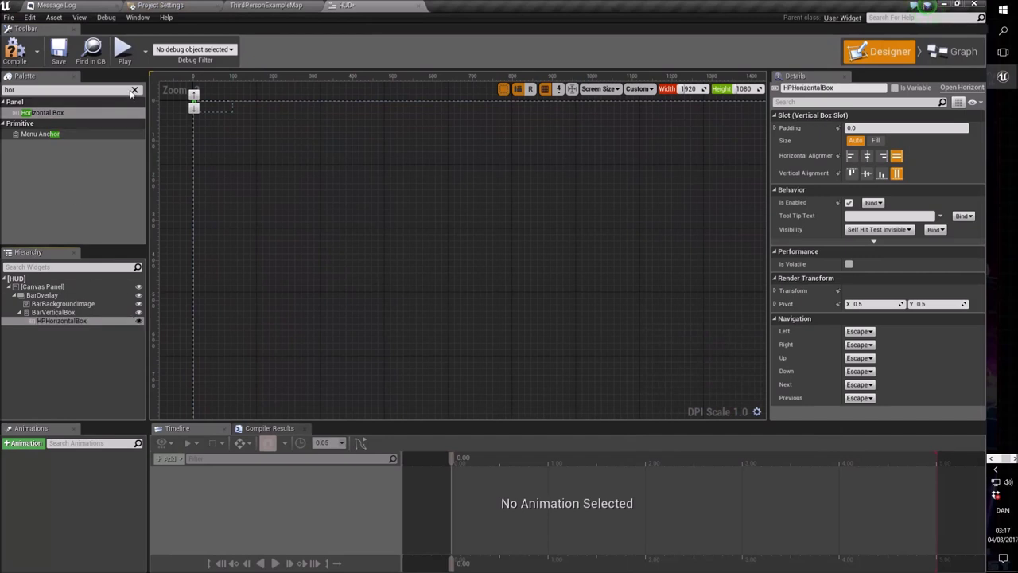
{"action": "key", "text": "BackSpace"}
{"action": "type", "text": "text"}
{"action": "left_click_drag", "start_coordinate": [27, 112], "coordinate": [61, 321]}
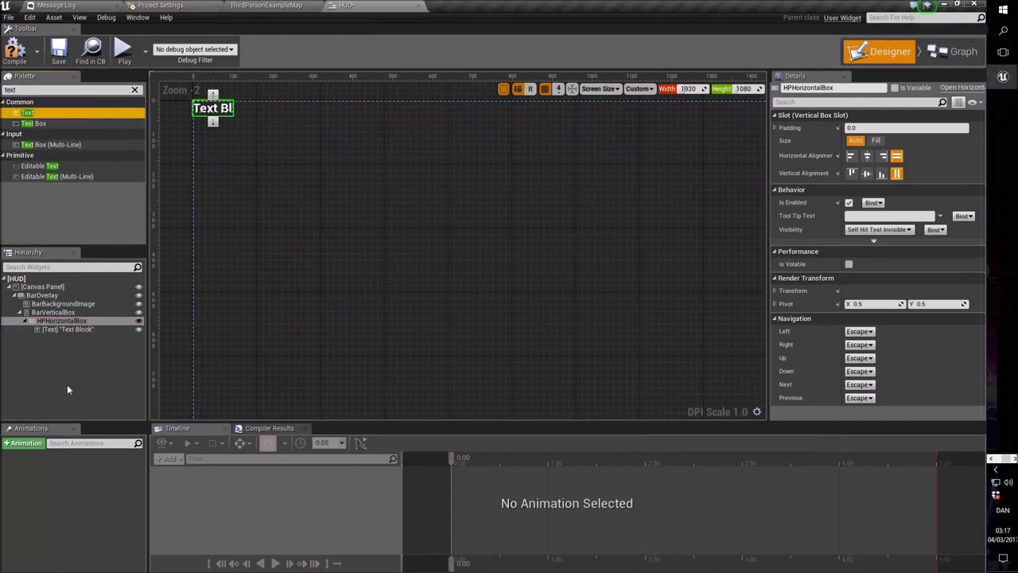
Add a Progress Bar and a second Text widget into HPHorizontalBox.
{"action": "left_click", "coordinate": [66, 330]}
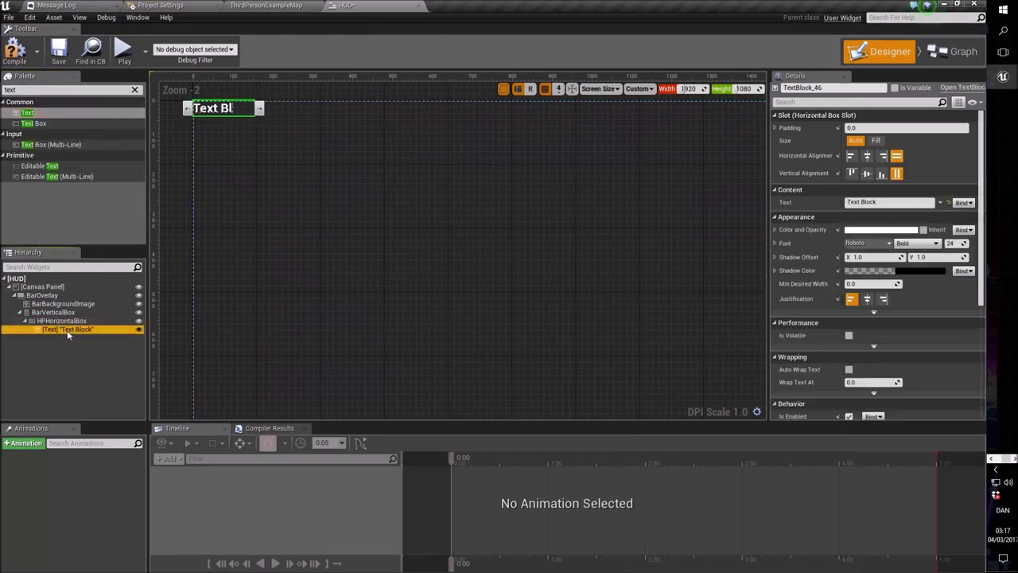
{"action": "double_click", "coordinate": [86, 89]}
{"action": "type", "text": "pr"}
{"action": "left_click_drag", "start_coordinate": [43, 112], "coordinate": [79, 320]}
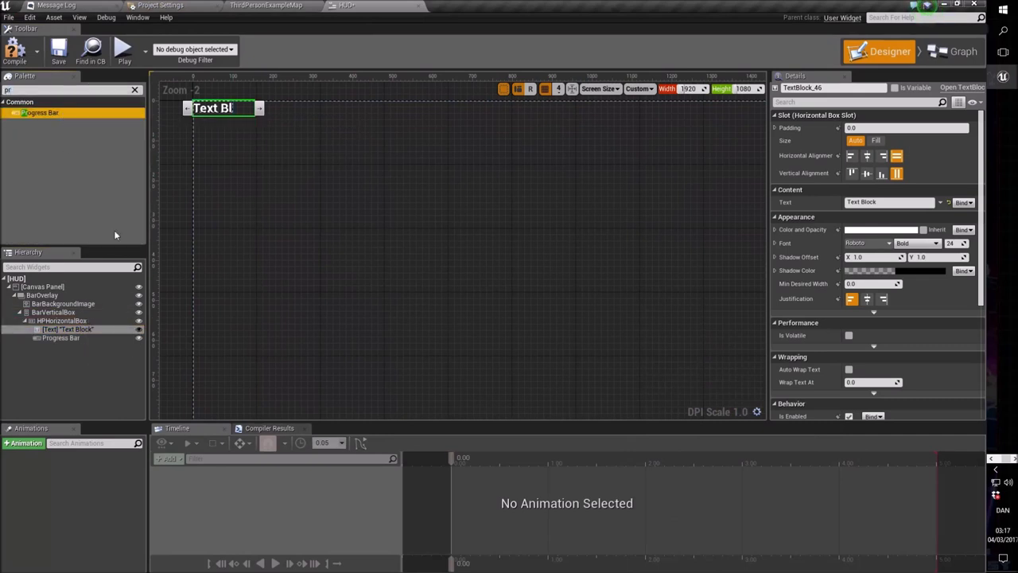
{"action": "left_click", "coordinate": [54, 90]}
{"action": "type", "text": "te"}
{"action": "left_click_drag", "start_coordinate": [28, 112], "coordinate": [79, 321]}
Rename the three children HPNameText, HPProgressBar and HPValueText.
{"action": "type", "text": "HP"}
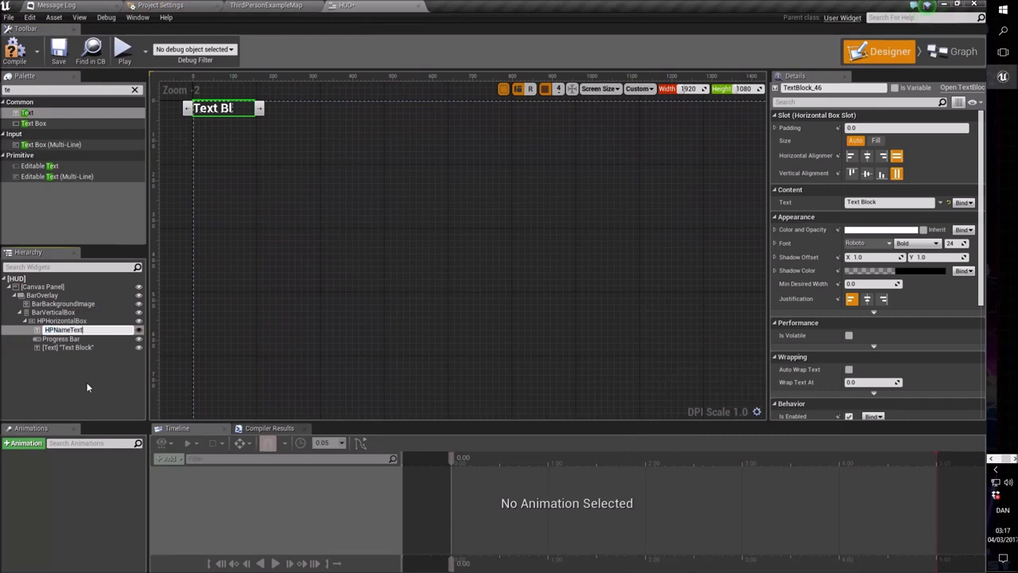
{"action": "type", "text": "NameText"}
{"action": "key", "text": "Return"}
{"action": "double_click", "coordinate": [121, 337]}
{"action": "type", "text": "HPProgress"}
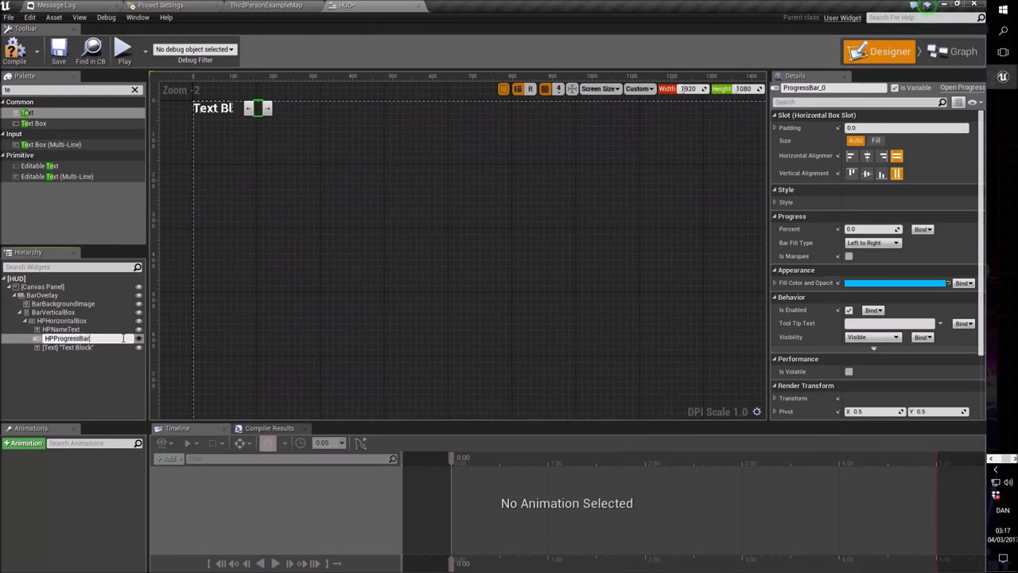
{"action": "key", "text": "Return"}
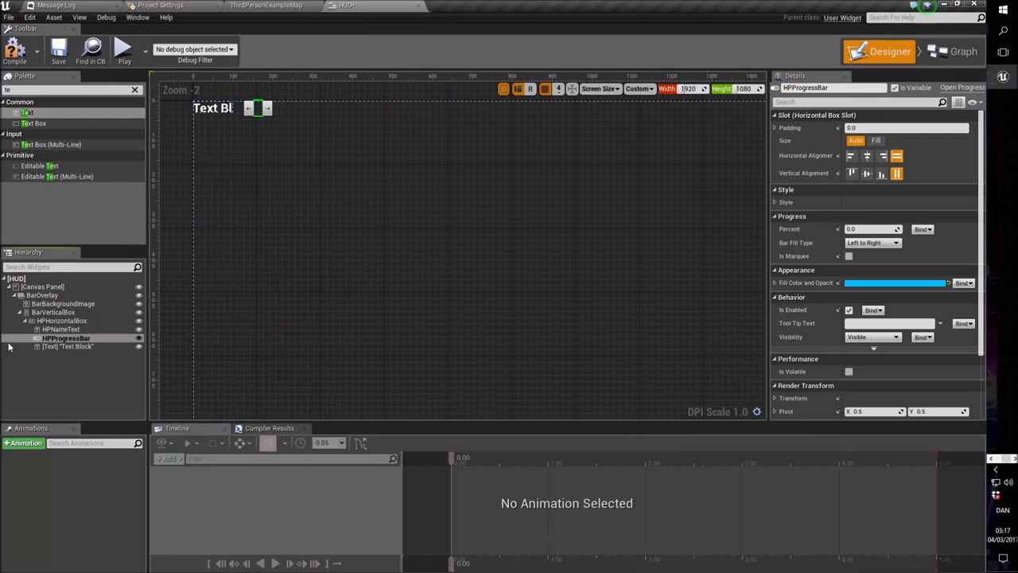
{"action": "double_click", "coordinate": [85, 348]}
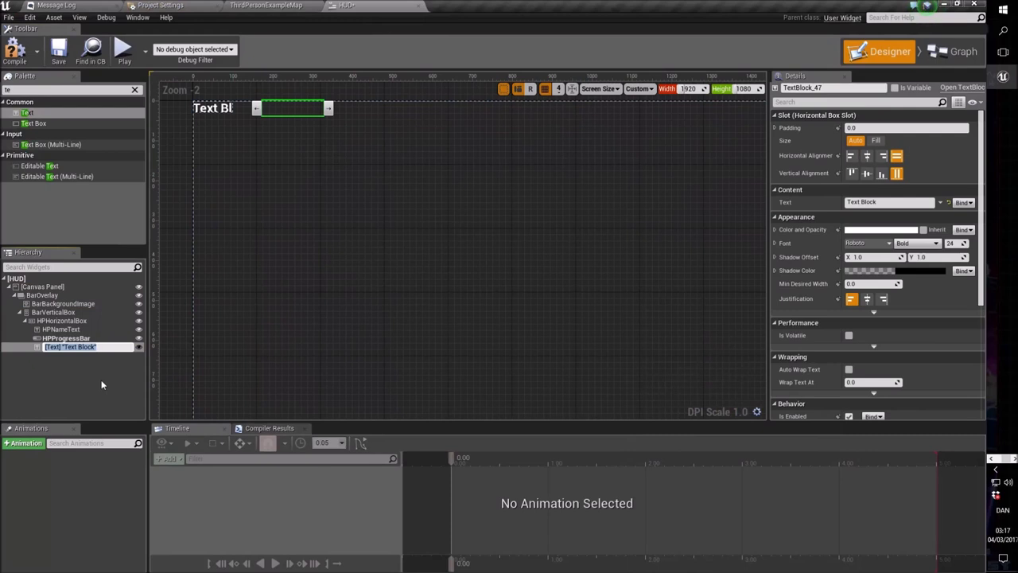
{"action": "type", "text": "HPValueText"}
{"action": "key", "text": "Return"}
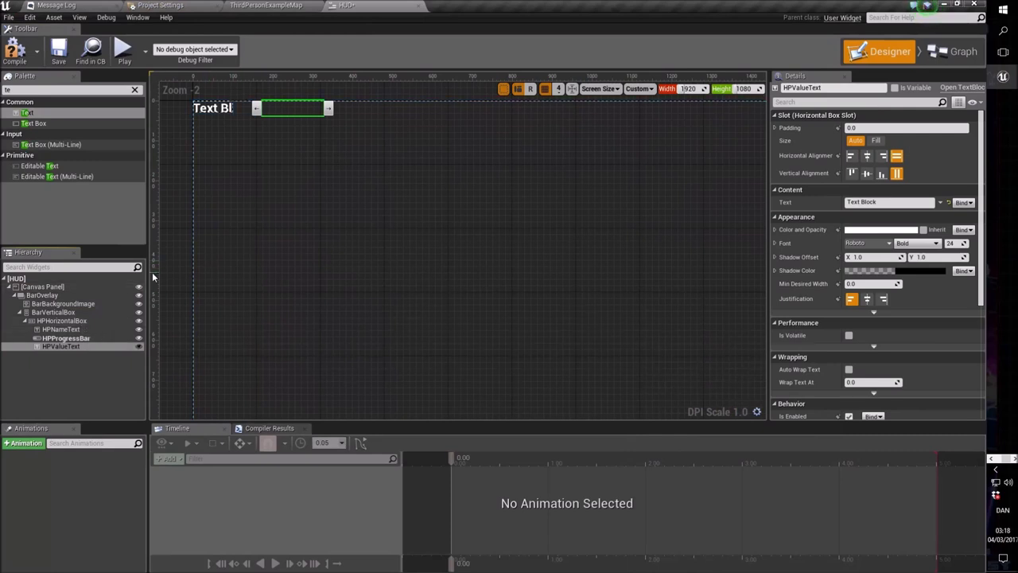
{"action": "left_click", "coordinate": [212, 108]}
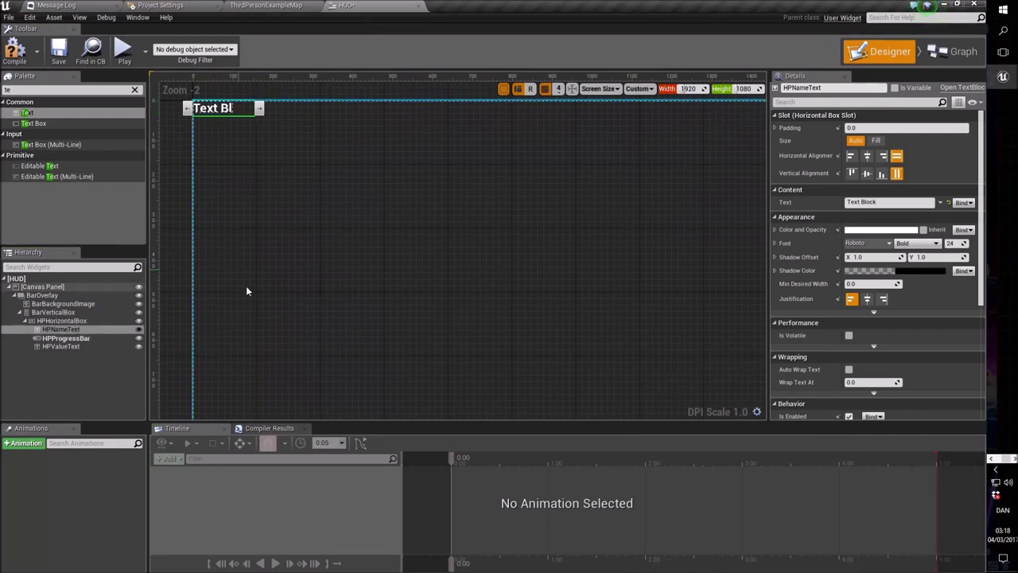
{"action": "left_click", "coordinate": [98, 385]}
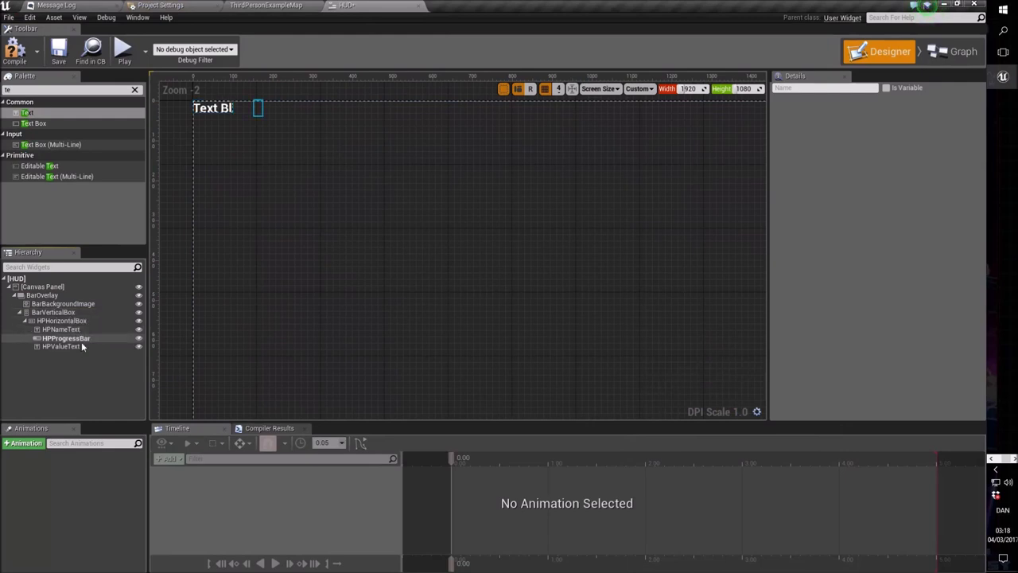
Add a Border to HPHorizontalBox, move HPProgressBar into it, and name it HPBorder.
{"action": "left_click", "coordinate": [134, 89]}
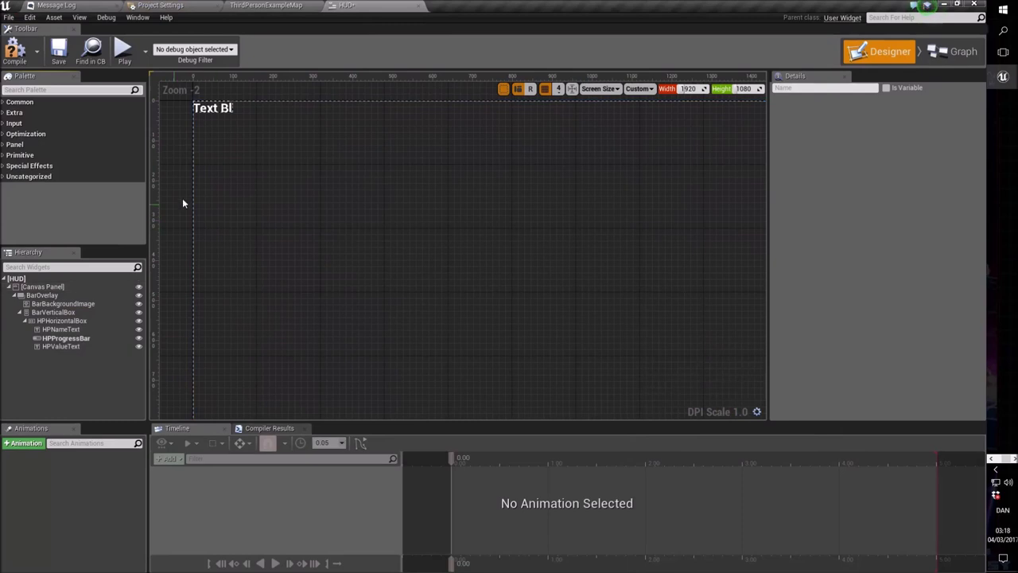
{"action": "type", "text": "bor"}
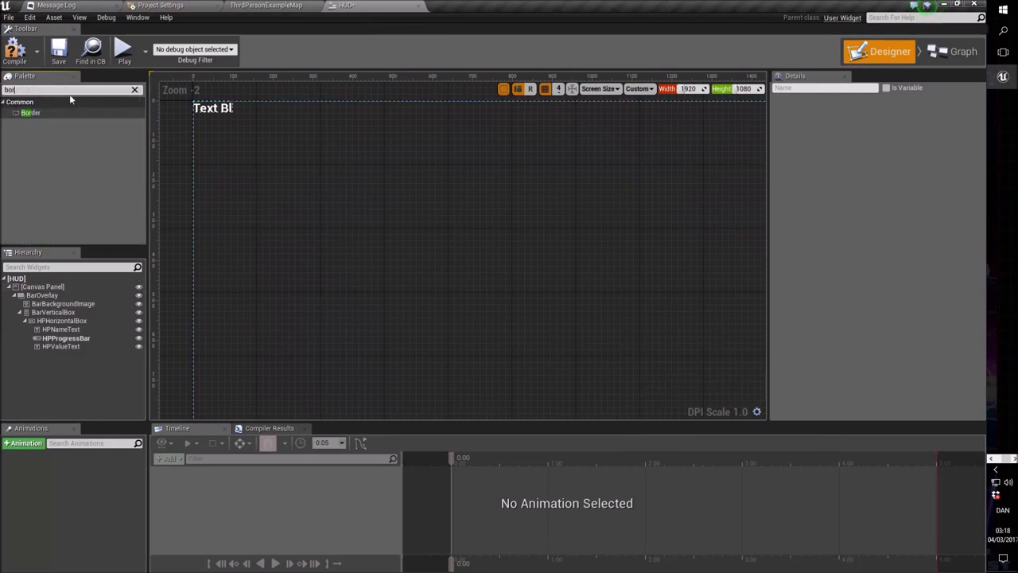
{"action": "left_click_drag", "start_coordinate": [34, 113], "coordinate": [84, 337]}
{"action": "left_click", "coordinate": [89, 340]}
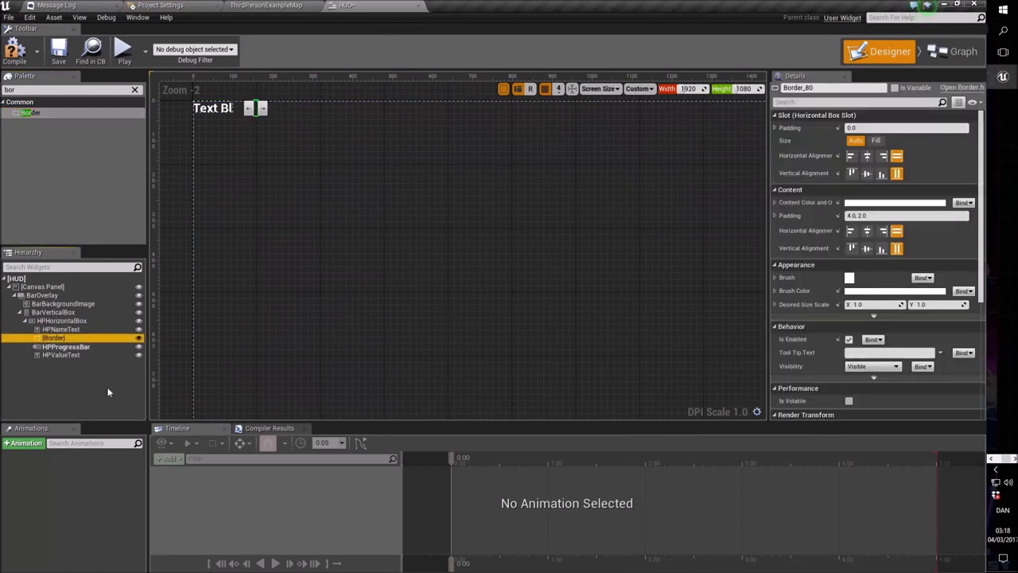
{"action": "left_click_drag", "start_coordinate": [71, 347], "coordinate": [62, 342]}
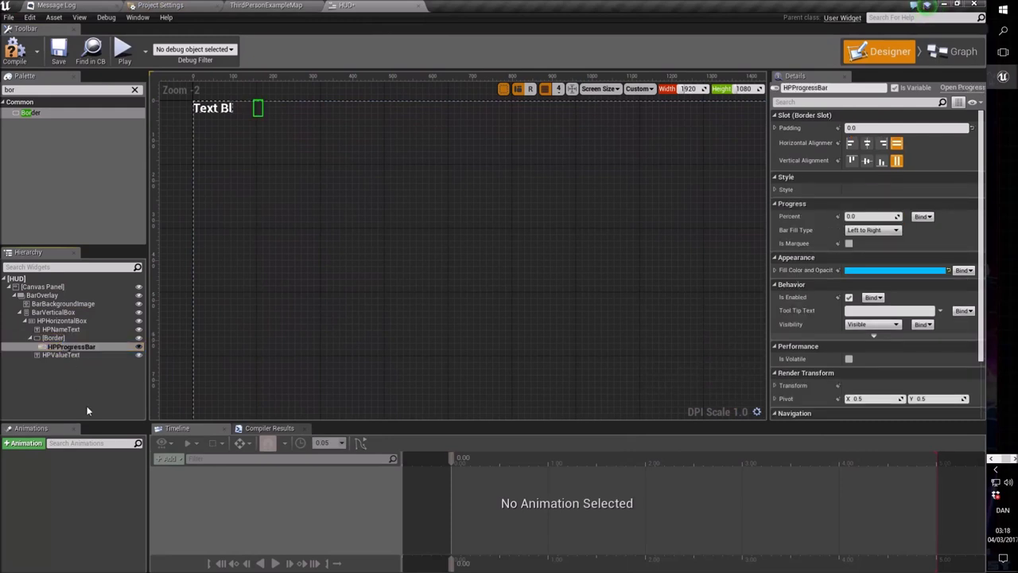
{"action": "left_click", "coordinate": [62, 342]}
{"action": "key", "text": "F2"}
{"action": "type", "text": "HPBorder"}
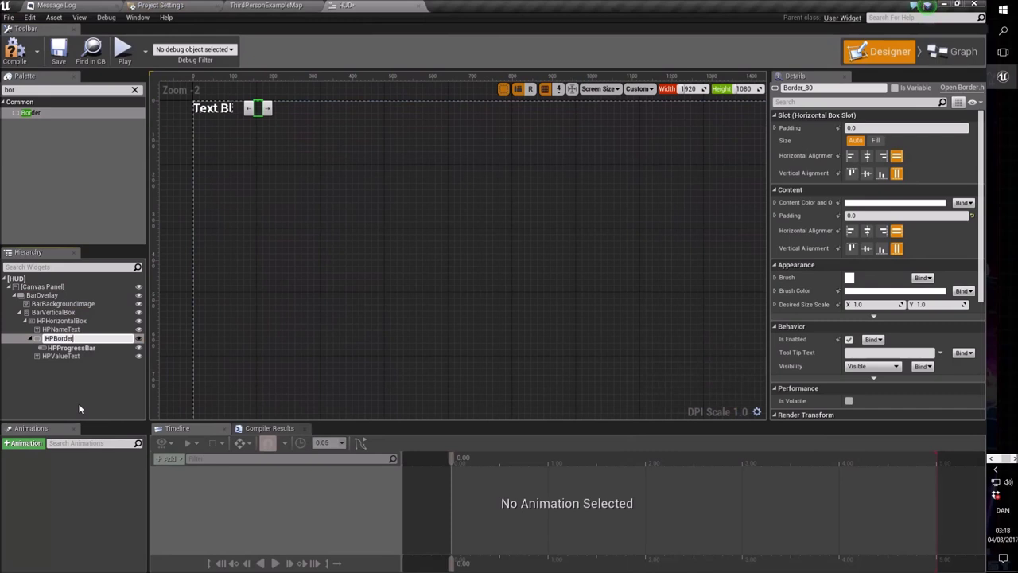
{"action": "key", "text": "Return"}
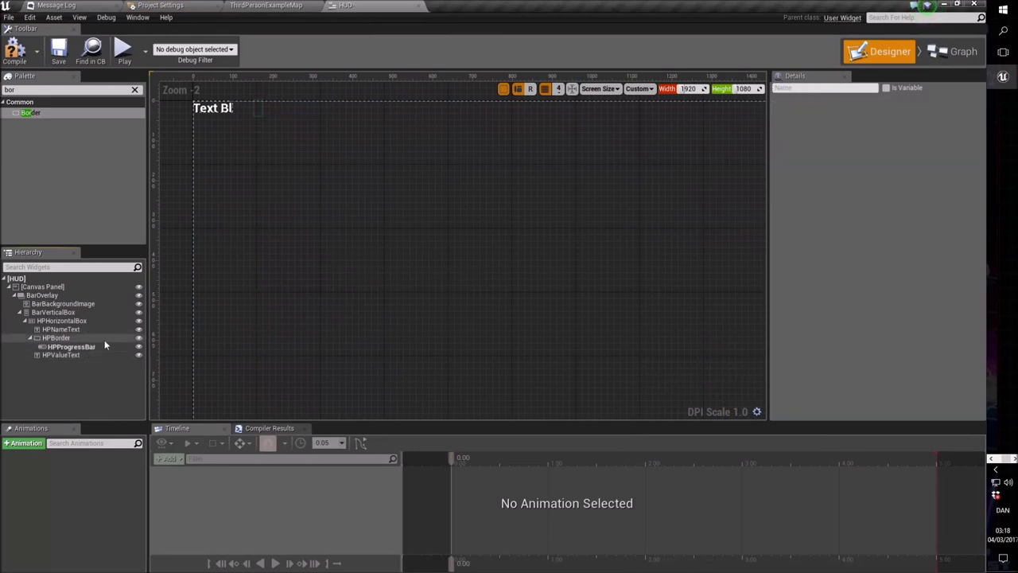
{"action": "left_click", "coordinate": [46, 296]}
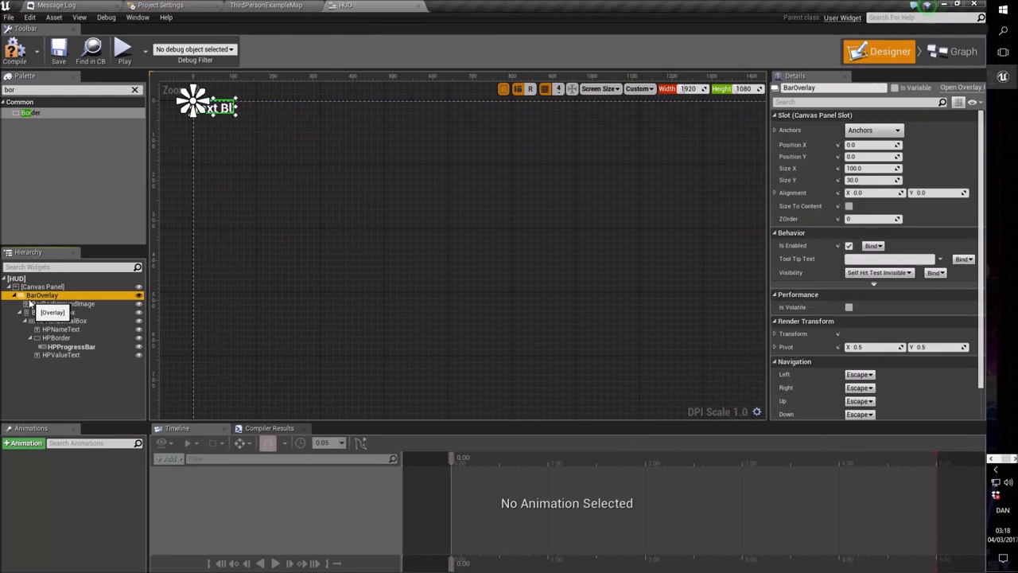
Review Details for BarBackgroundImage through HPValueText, compile, then select BarOverlay.
{"action": "left_click", "coordinate": [69, 304]}
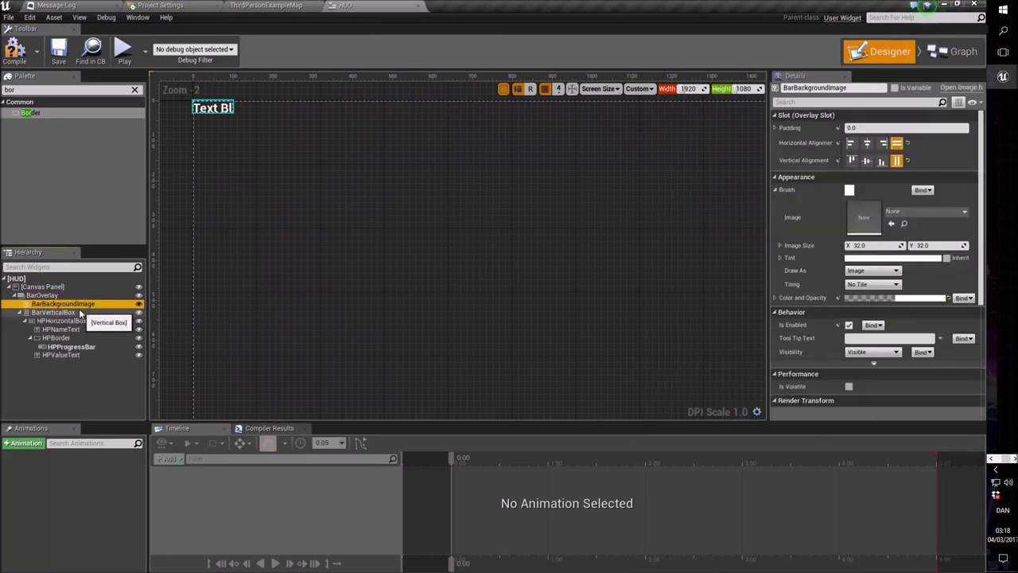
{"action": "left_click", "coordinate": [80, 312]}
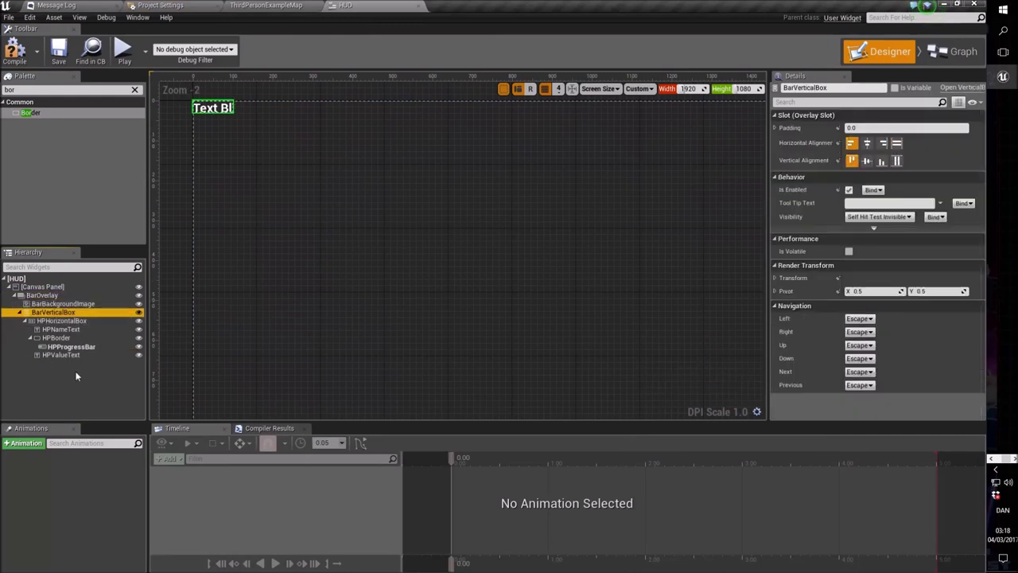
{"action": "left_click", "coordinate": [83, 320]}
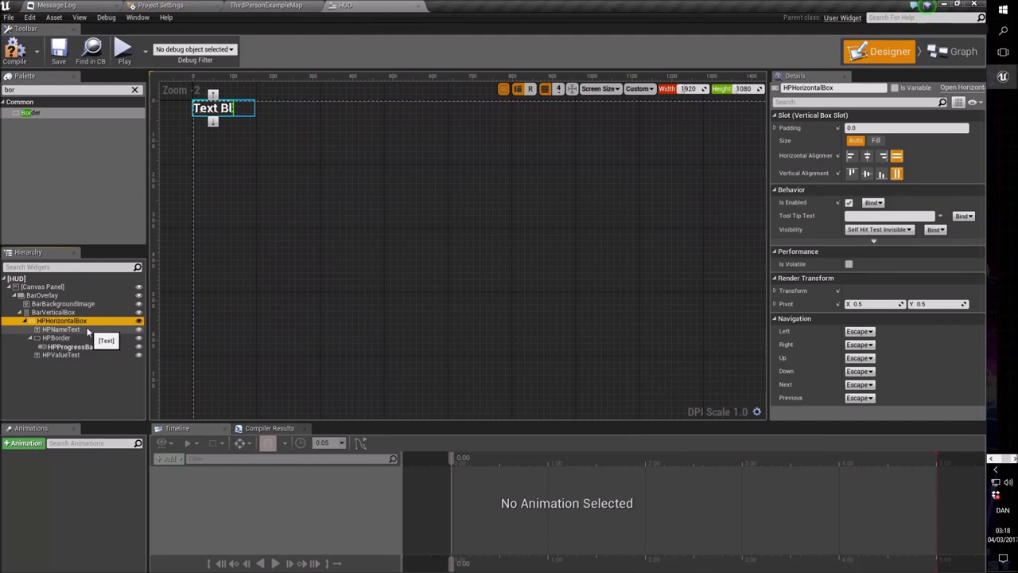
{"action": "key", "text": "Down"}
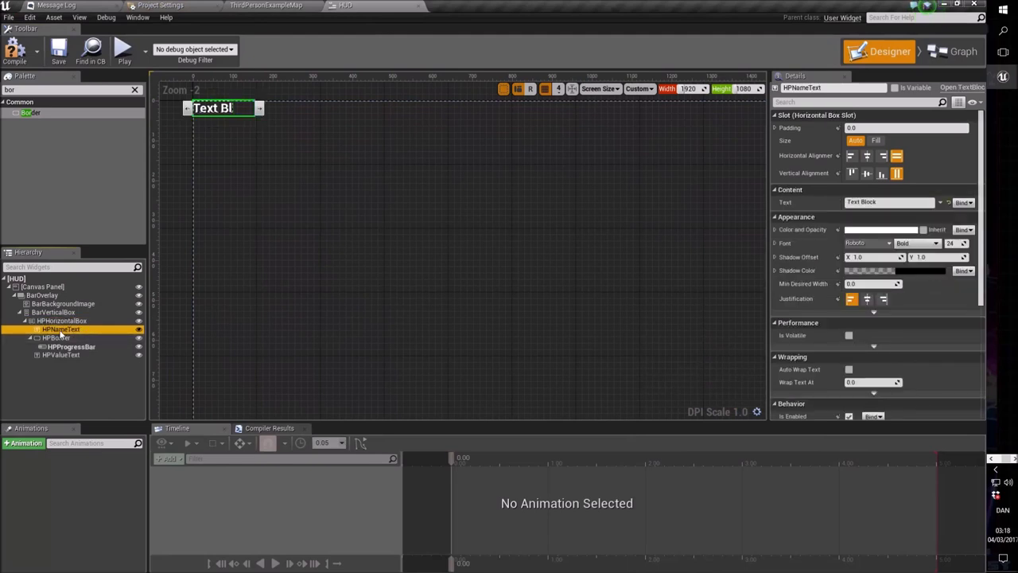
{"action": "left_click", "coordinate": [74, 340]}
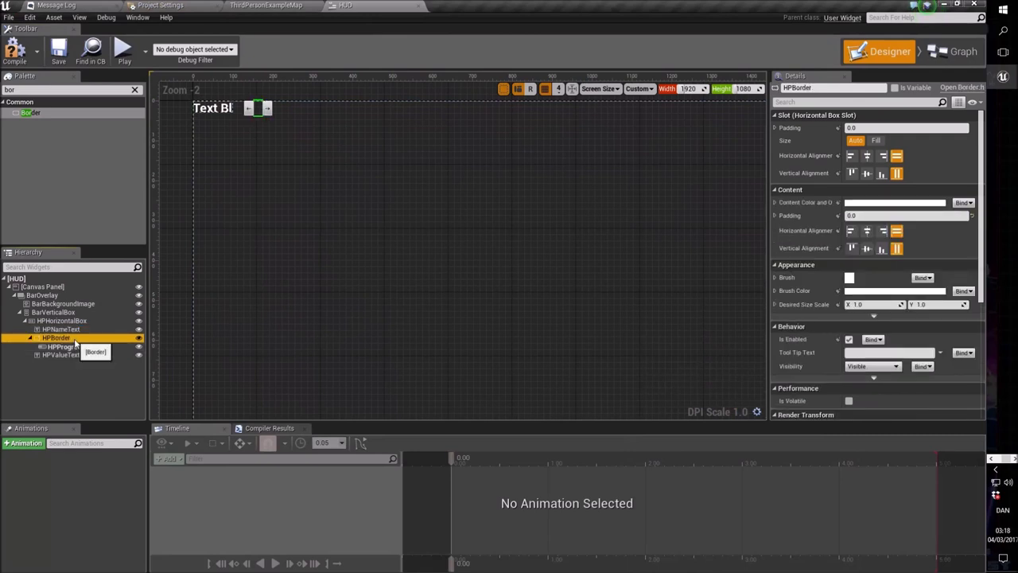
{"action": "left_click", "coordinate": [84, 348]}
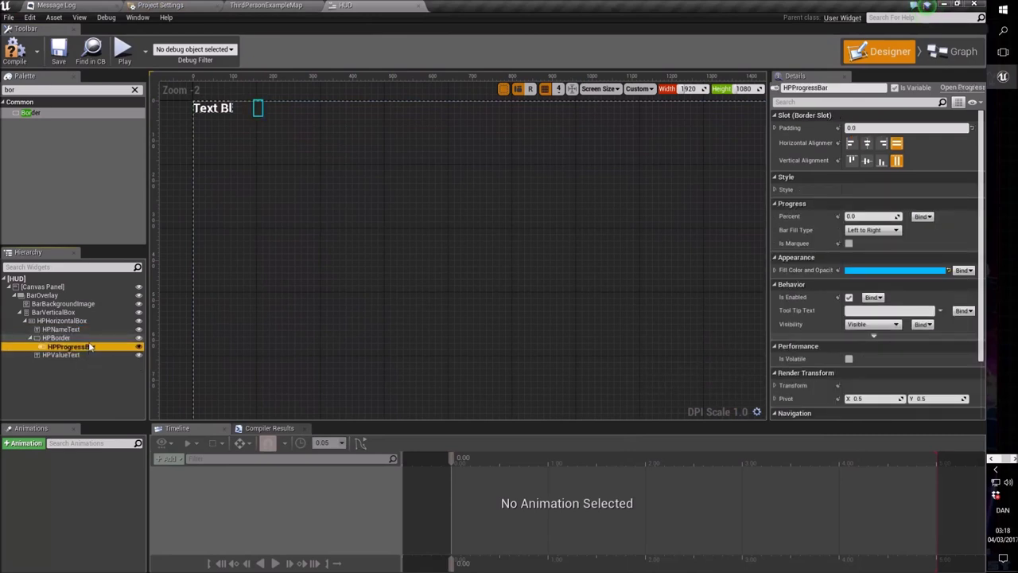
{"action": "left_click", "coordinate": [87, 355]}
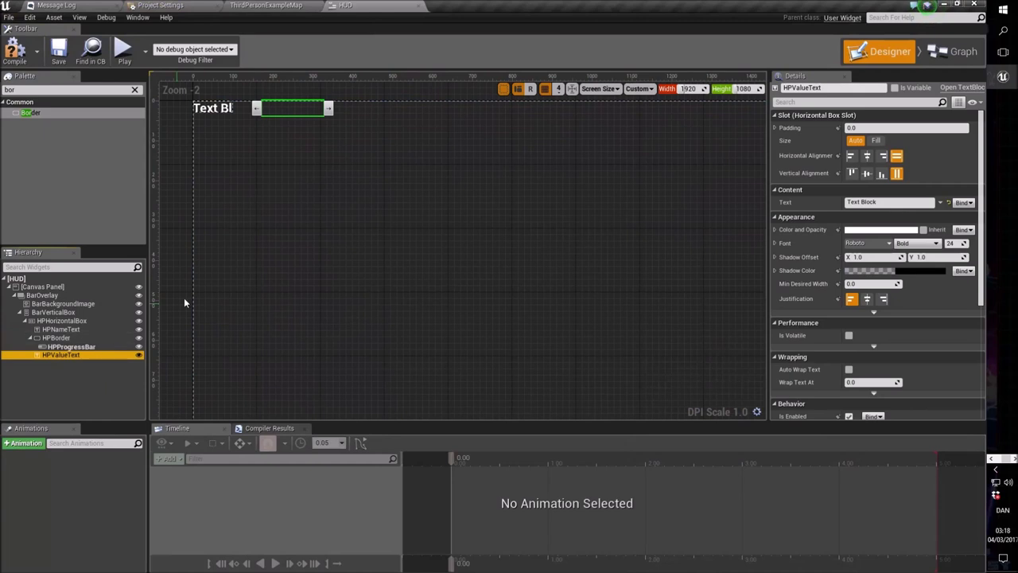
{"action": "left_click", "coordinate": [13, 49]}
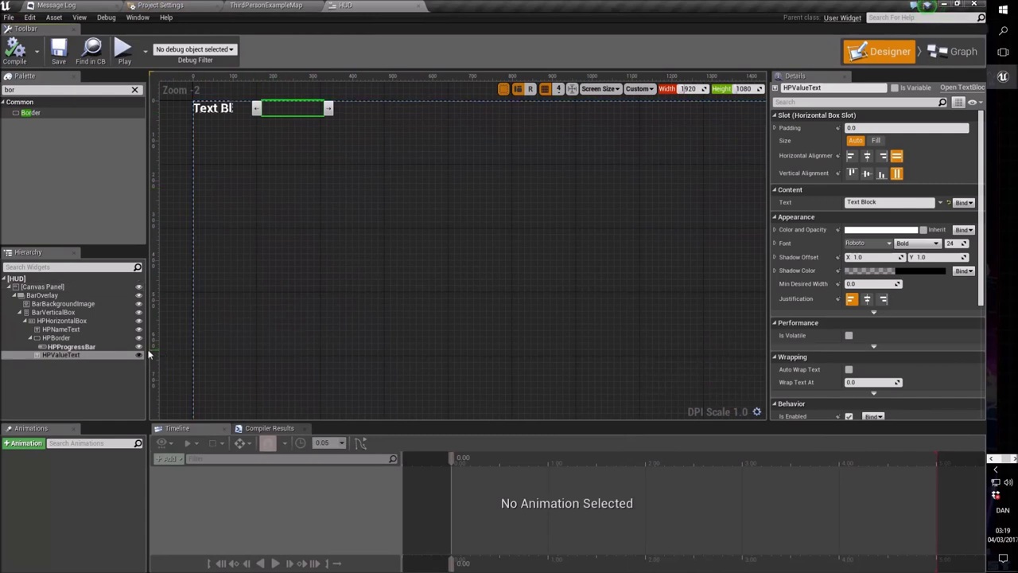
{"action": "left_click", "coordinate": [111, 295]}
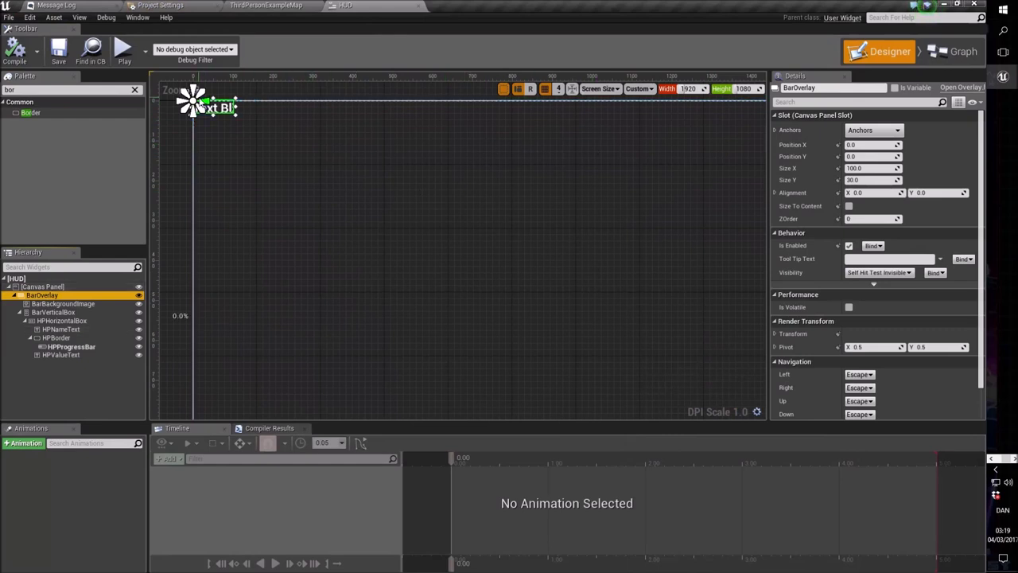
Anchor BarOverlay top-left, then split its anchors to stretch it to about 36% width.
{"action": "left_click", "coordinate": [875, 130]}
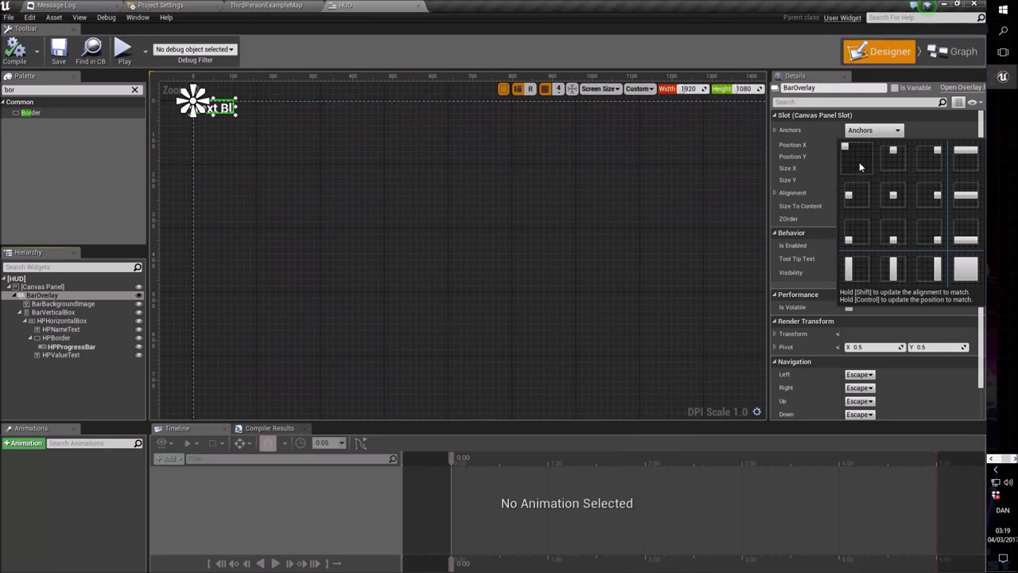
{"action": "left_click", "coordinate": [859, 162]}
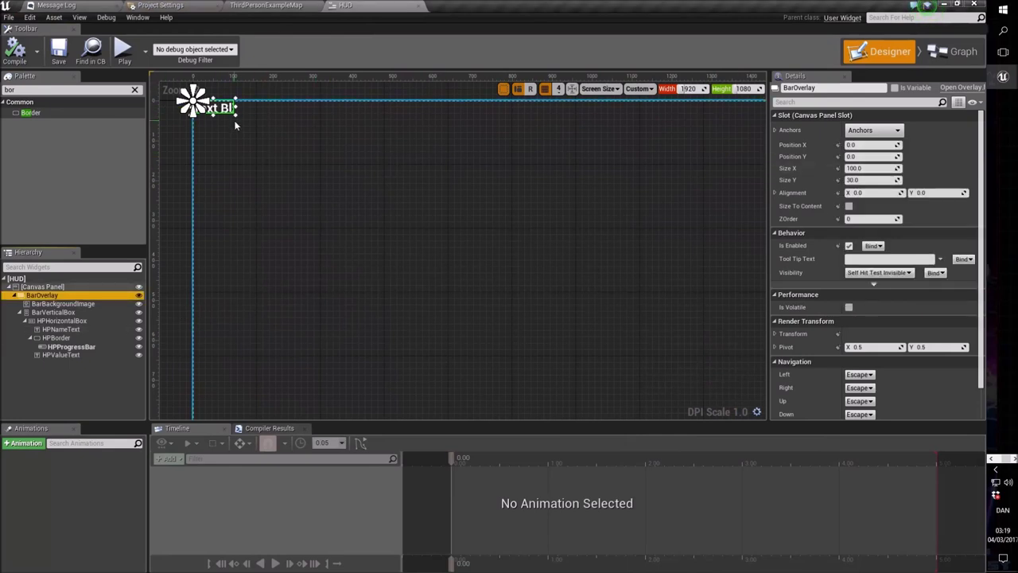
{"action": "mouse_move", "coordinate": [195, 101]}
{"action": "left_mouse_down"}
{"action": "mouse_move", "coordinate": [220, 102]}
{"action": "mouse_move", "coordinate": [204, 106]}
{"action": "left_mouse_up"}
{"action": "key", "text": "ctrl+z"}
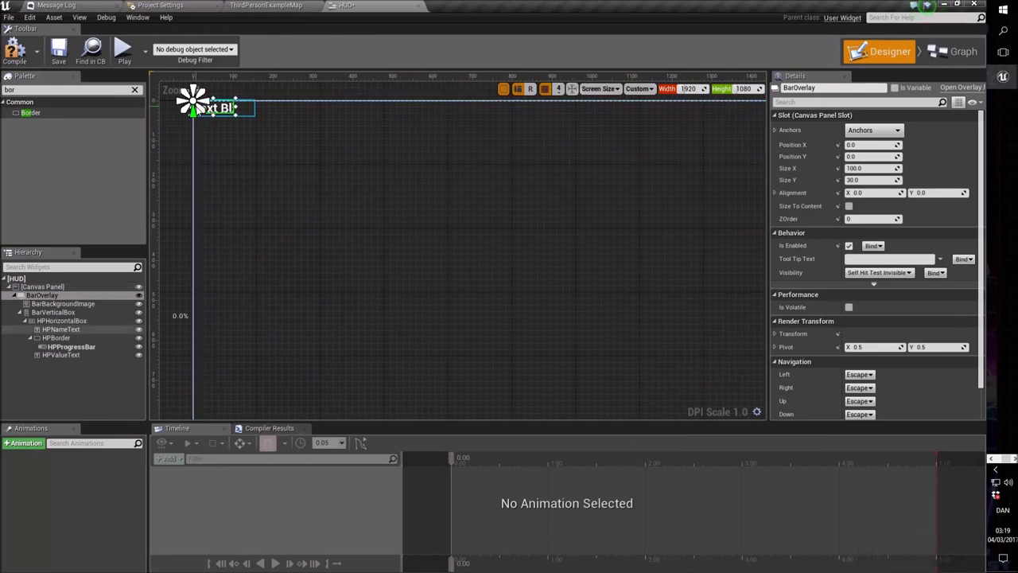
{"action": "left_click_drag", "start_coordinate": [205, 107], "coordinate": [205, 106]}
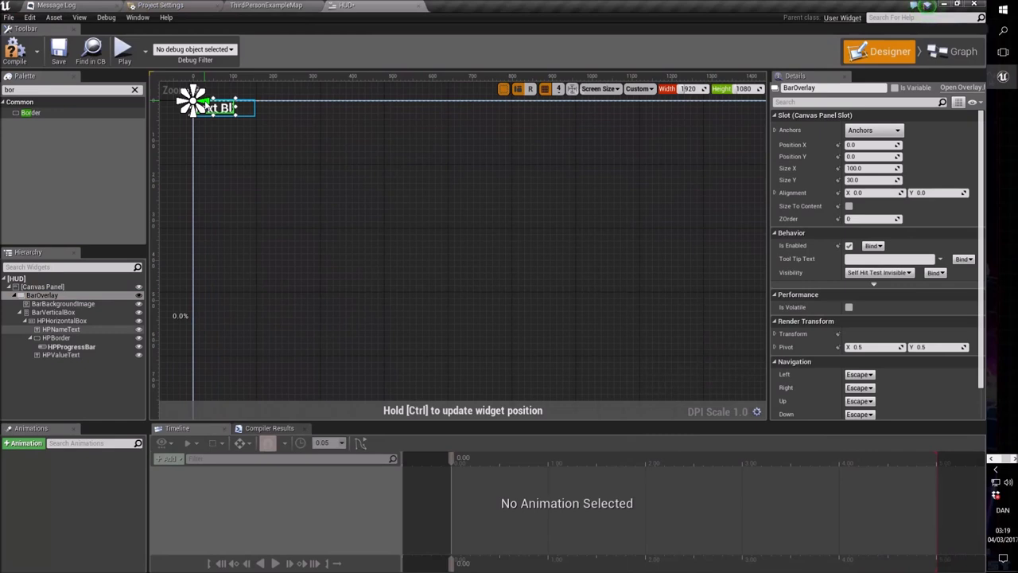
{"action": "left_click_drag", "start_coordinate": [205, 106], "coordinate": [391, 106]}
{"action": "left_click_drag", "start_coordinate": [429, 108], "coordinate": [473, 112]}
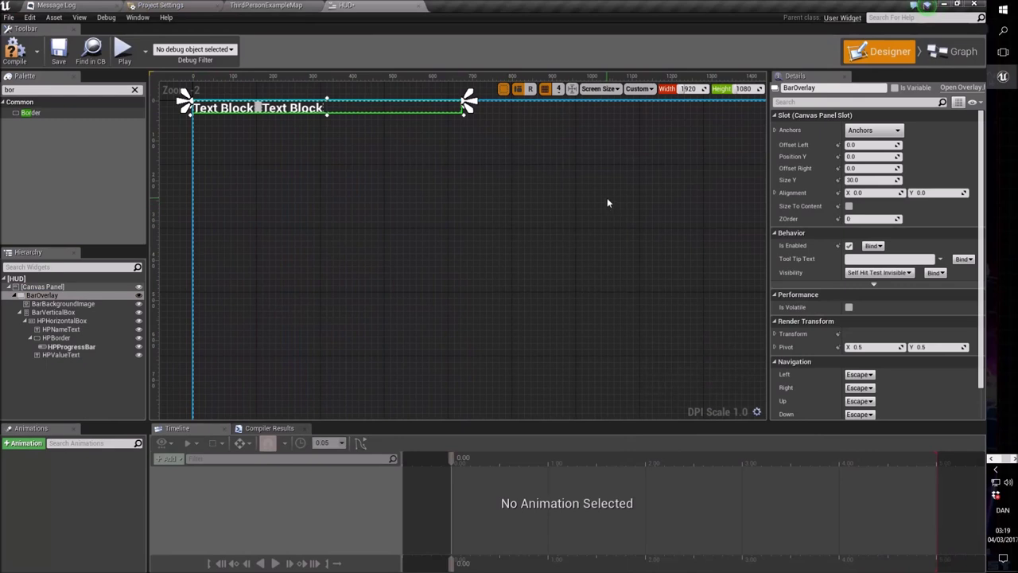
Stretch BarOverlay's anchors down so they span about 35% wide and 7.7% tall.
{"action": "scroll", "coordinate": [588, 210], "scroll_direction": "down", "scroll_amount": 1}
{"action": "right_click_drag", "start_coordinate": [534, 193], "coordinate": [499, 188]}
{"action": "scroll", "coordinate": [509, 196], "scroll_direction": "up", "scroll_amount": 1}
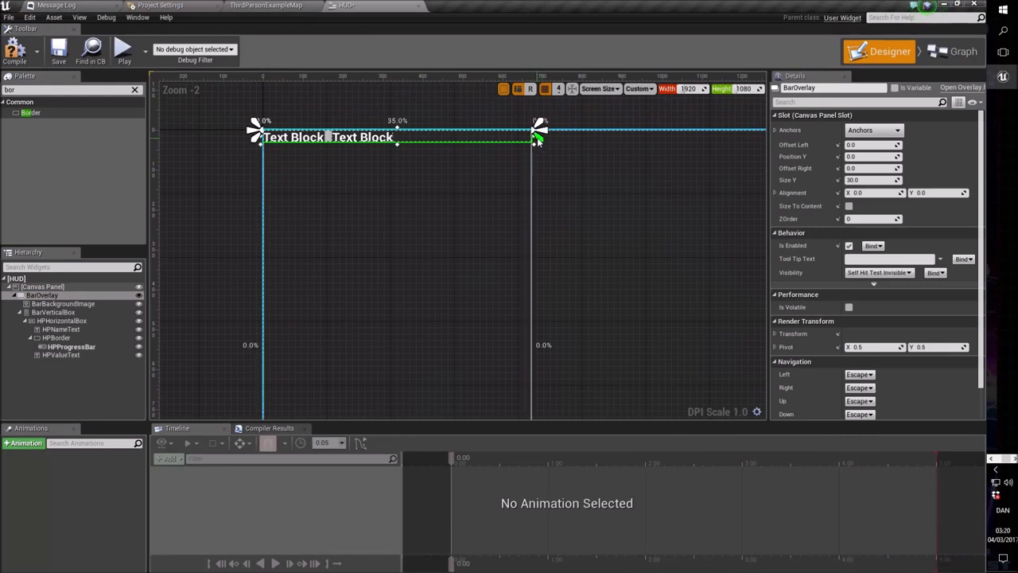
{"action": "left_click_drag", "start_coordinate": [538, 141], "coordinate": [535, 173]}
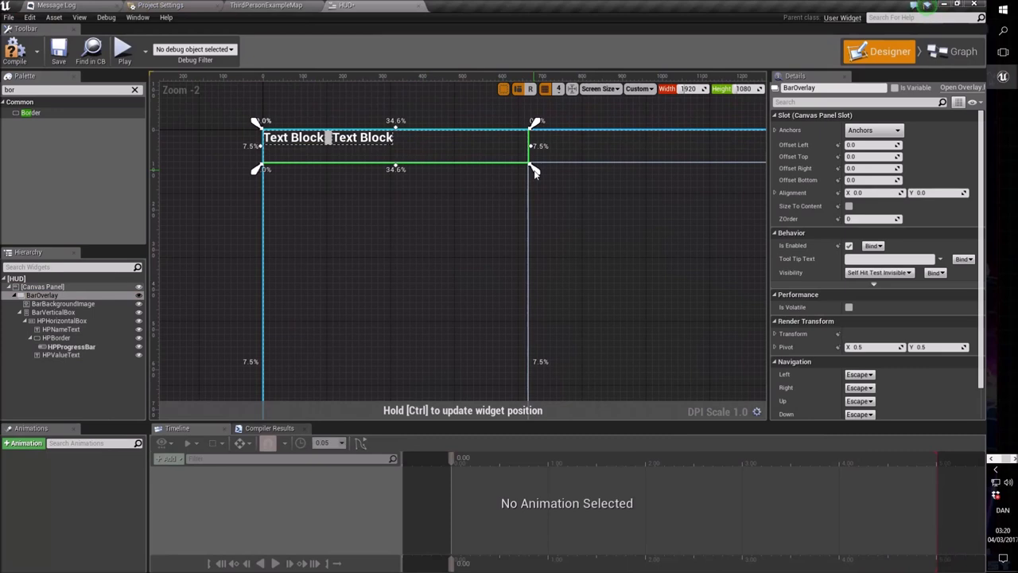
{"action": "left_click_drag", "start_coordinate": [535, 174], "coordinate": [538, 174]}
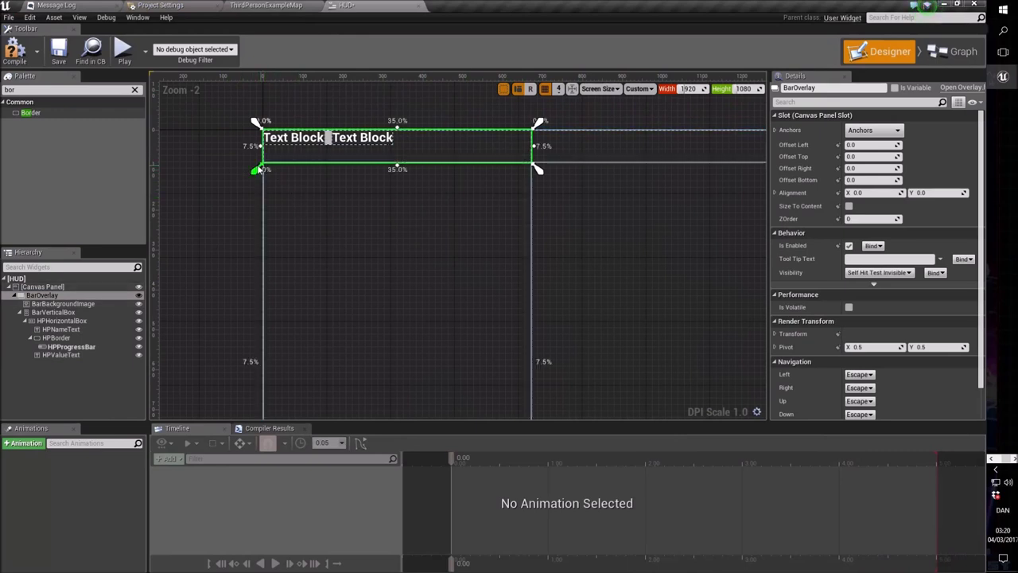
Inset BarOverlay's top-left anchor slightly in from the canvas corner.
{"action": "mouse_move", "coordinate": [253, 170]}
{"action": "left_mouse_down"}
{"action": "mouse_move", "coordinate": [282, 170]}
{"action": "mouse_move", "coordinate": [269, 169]}
{"action": "left_mouse_up"}
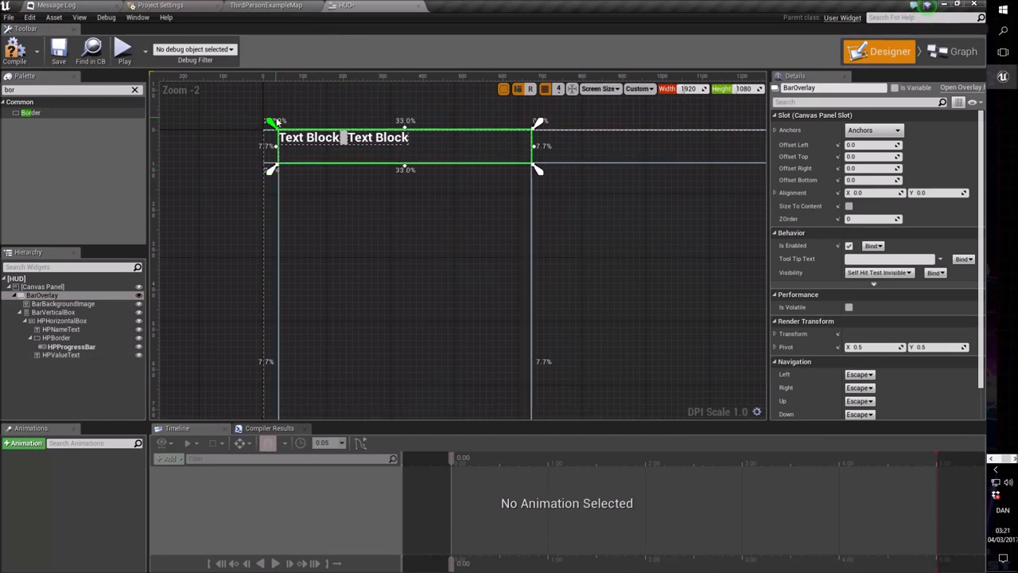
{"action": "left_click_drag", "start_coordinate": [275, 121], "coordinate": [272, 133]}
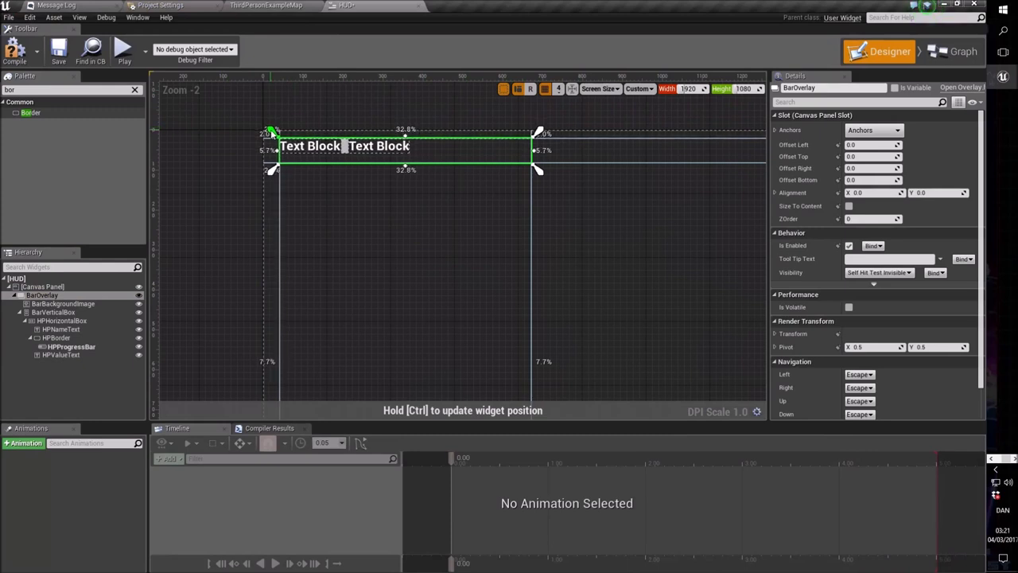
{"action": "left_click_drag", "start_coordinate": [272, 132], "coordinate": [273, 137]}
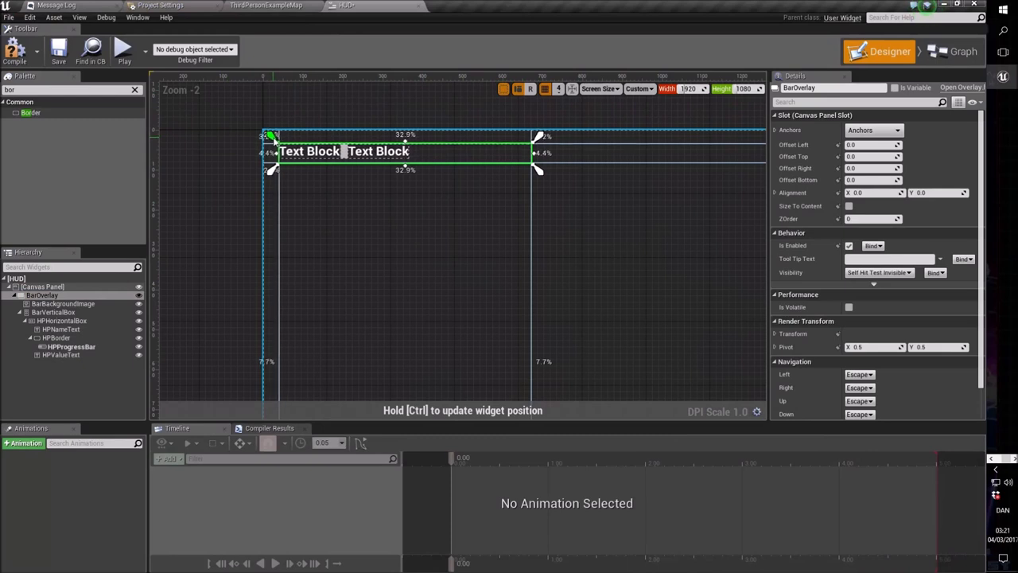